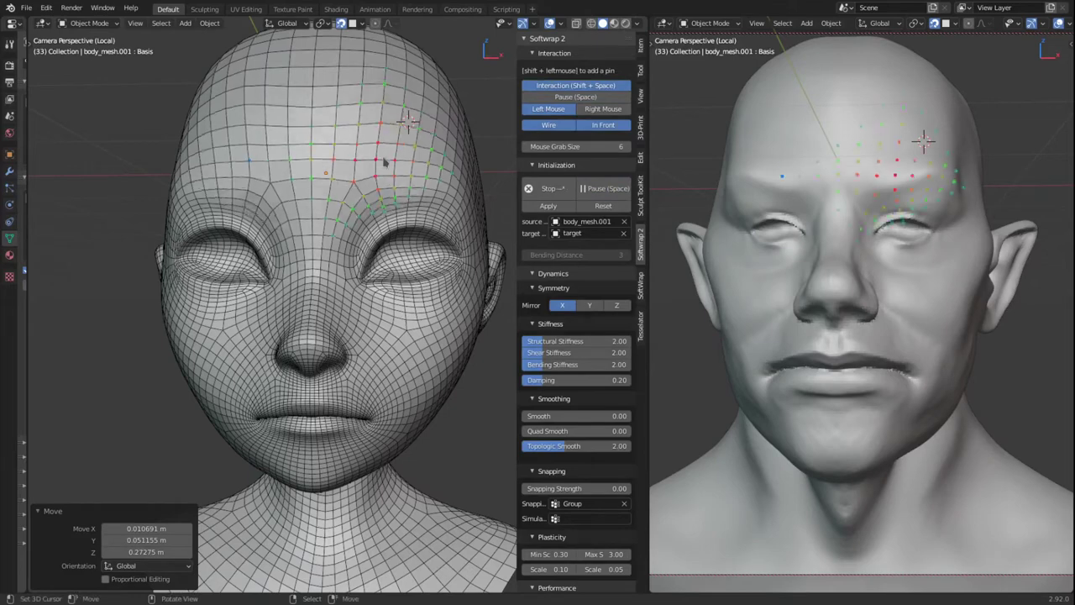
Test the running simulation by pulling the source mesh around at its forehead and brow.
{"action": "left_click_drag", "start_coordinate": [383, 130], "coordinate": [368, 277]}
{"action": "middle_click_drag", "start_coordinate": [406, 337], "coordinate": [350, 336]}
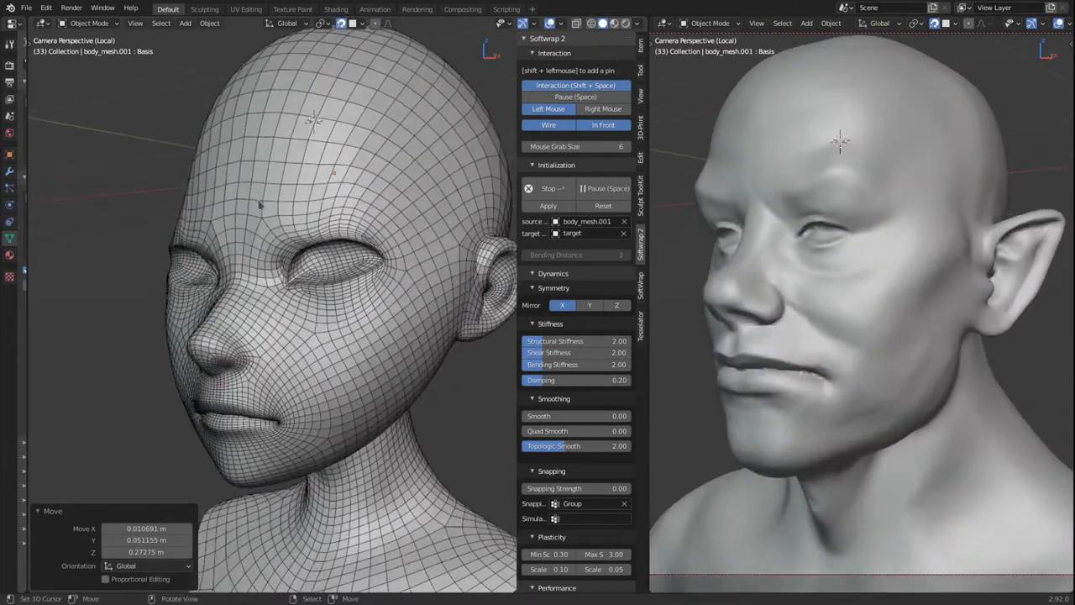
{"action": "left_click_drag", "start_coordinate": [260, 208], "coordinate": [223, 91]}
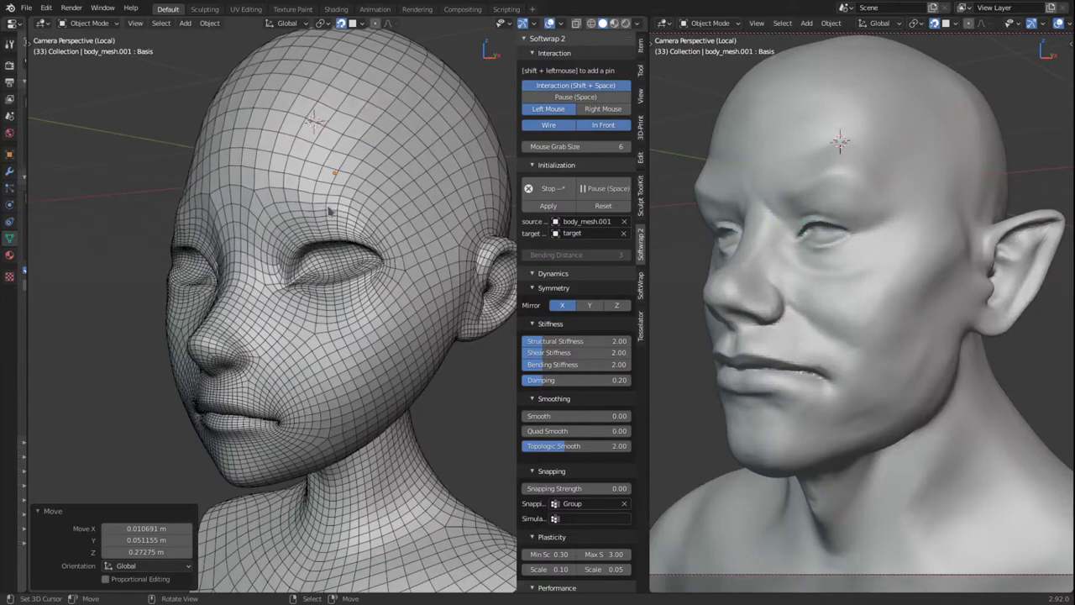
Pause the Softwrap simulation and reset the source mesh.
{"action": "key", "text": "space"}
{"action": "middle_click_drag", "start_coordinate": [293, 224], "coordinate": [363, 222]}
{"action": "left_click", "coordinate": [612, 205]}
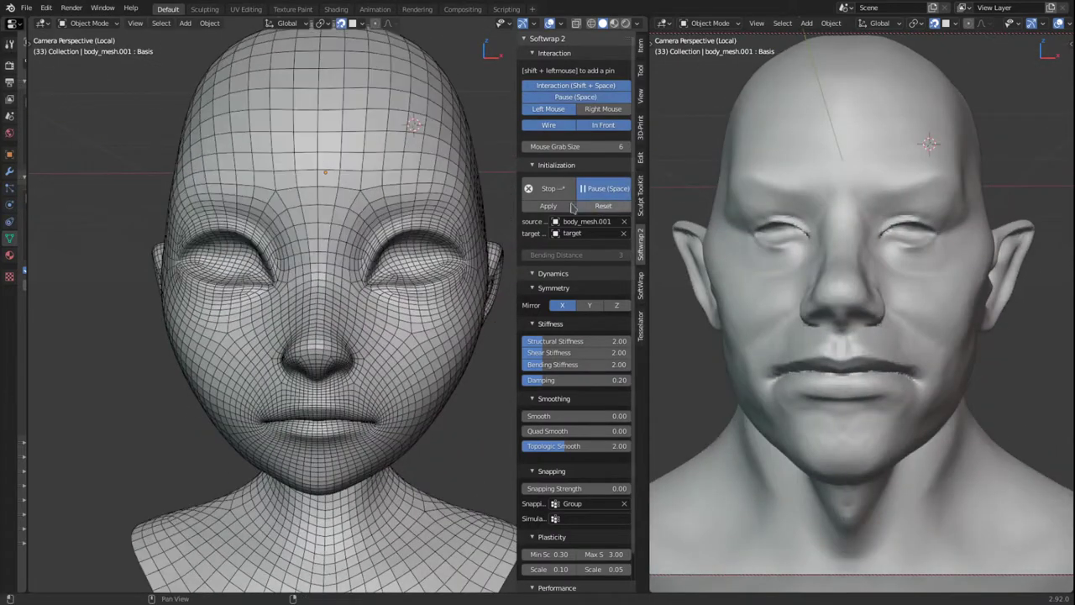
Pin the source mesh's inner brow, scale the pin to about 0.82, and place it on the target's inner brow.
{"action": "left_click", "coordinate": [360, 192], "text": "shift"}
{"action": "key", "text": "s"}
{"action": "left_click", "coordinate": [383, 206]}
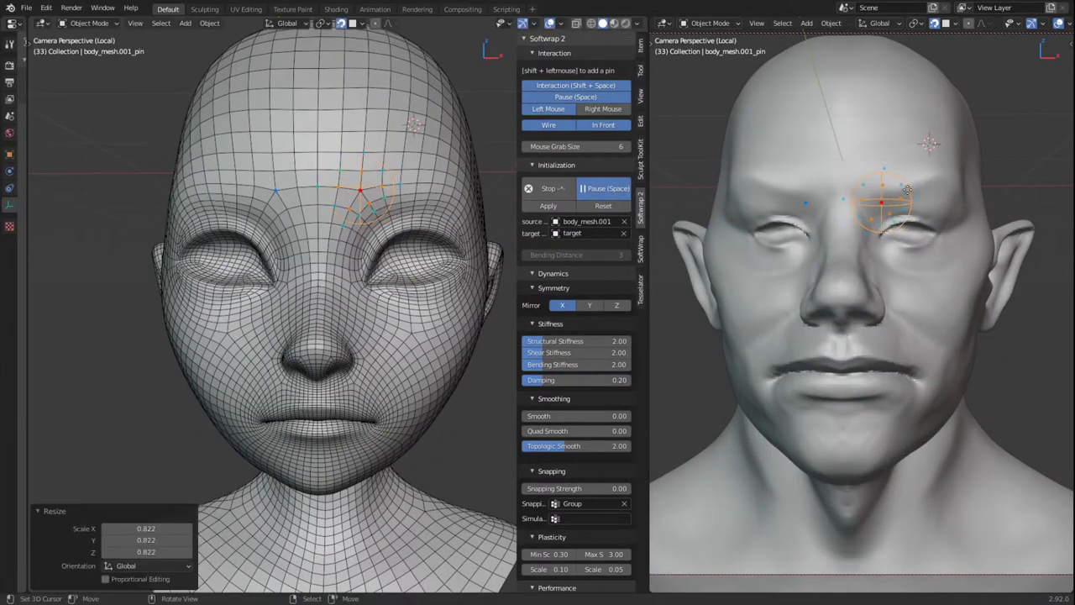
{"action": "key", "text": "g"}
{"action": "left_click", "coordinate": [872, 192]}
Pin the source mesh's outer brow, scale the pin to about 1.14, and place it on the target's outer brow.
{"action": "middle_click_drag", "start_coordinate": [871, 192], "coordinate": [797, 195]}
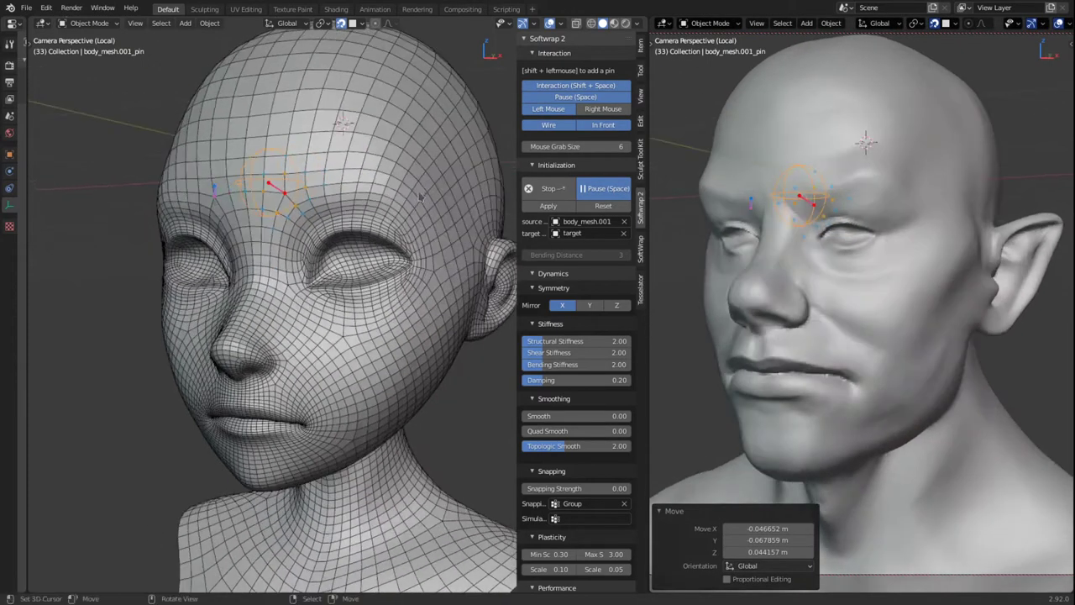
{"action": "left_click", "coordinate": [398, 192], "text": "shift"}
{"action": "key", "text": "s"}
{"action": "left_click", "coordinate": [422, 225]}
{"action": "key", "text": "g"}
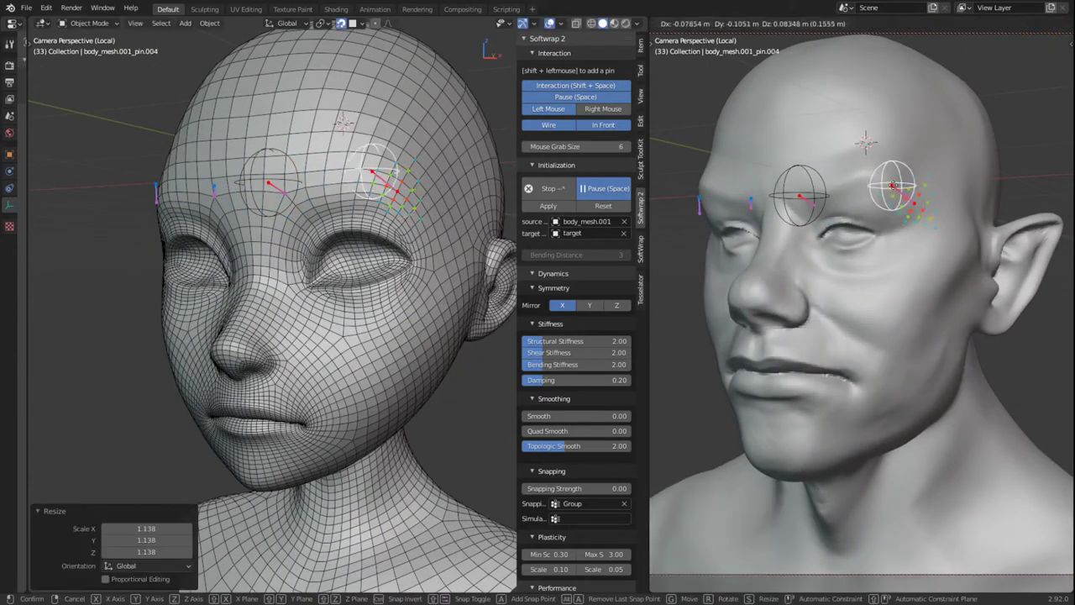
{"action": "left_click", "coordinate": [876, 173]}
Pin the outer eye corner of the source mesh, scale the pin to about 2.71, and place it on the target's outer eye corner.
{"action": "middle_click_drag", "start_coordinate": [876, 173], "coordinate": [845, 163]}
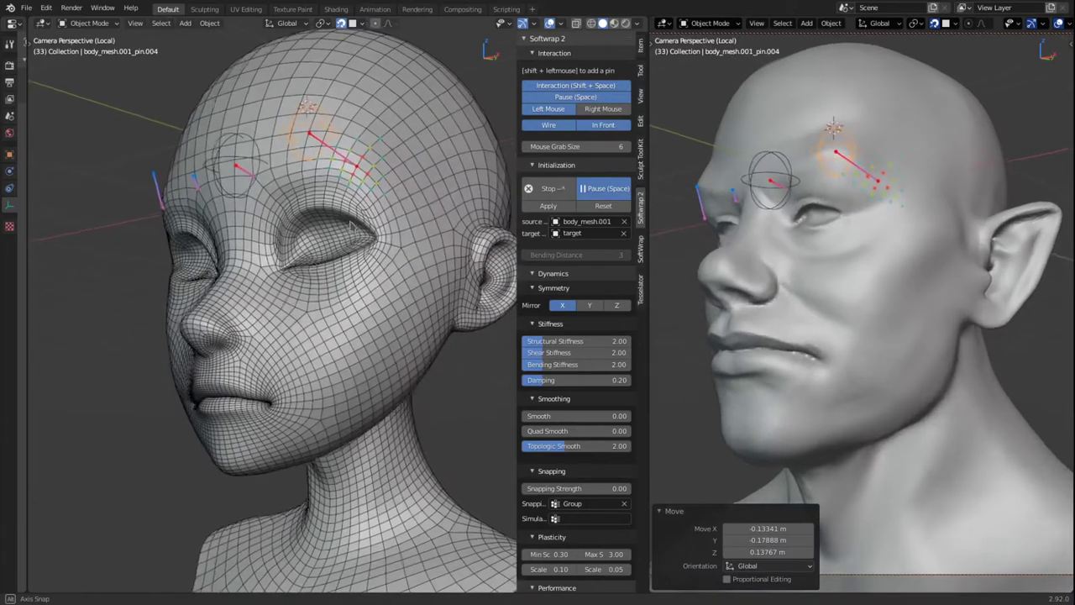
{"action": "left_click", "coordinate": [380, 242], "text": "shift"}
{"action": "key", "text": "s"}
{"action": "left_click", "coordinate": [443, 315]}
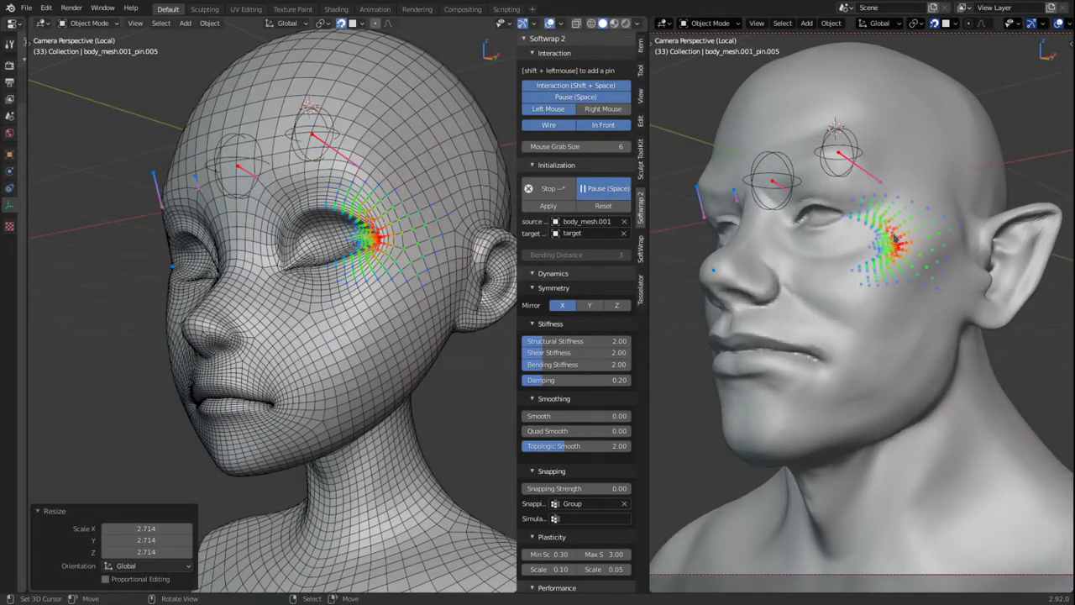
{"action": "key", "text": "g"}
{"action": "left_click", "coordinate": [844, 215]}
Pin the inner eye corner of the source mesh, scale the pin to about 2.51, and place it on the target's inner eye corner.
{"action": "scroll", "coordinate": [370, 231], "scroll_direction": "up", "scroll_amount": 4}
{"action": "middle_click_drag", "start_coordinate": [285, 261], "coordinate": [318, 257]}
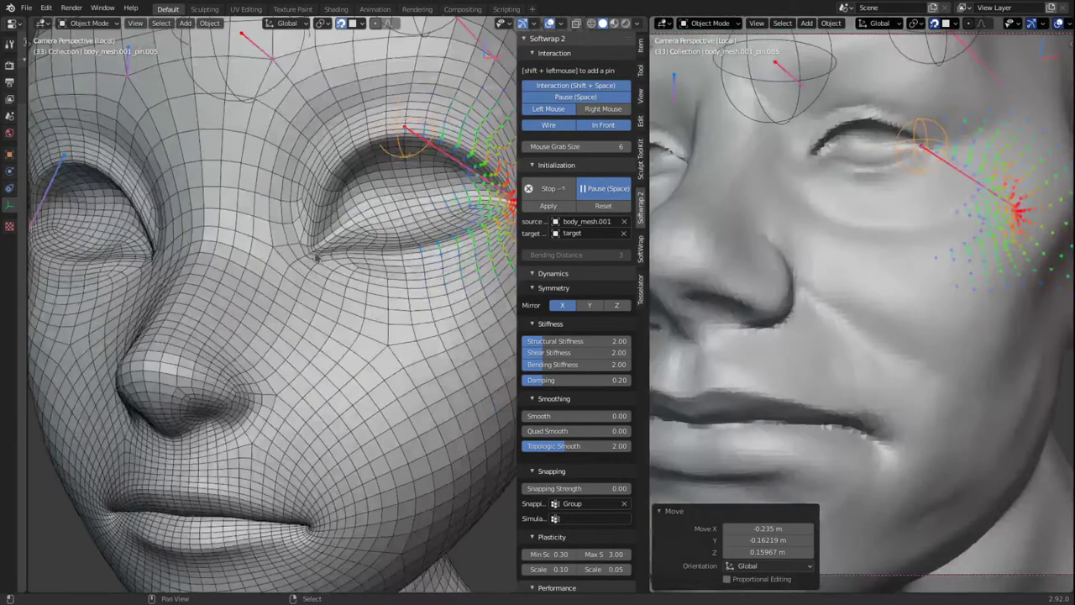
{"action": "left_click", "coordinate": [317, 251], "text": "shift"}
{"action": "key", "text": "s"}
{"action": "left_click", "coordinate": [357, 316]}
{"action": "key", "text": "g"}
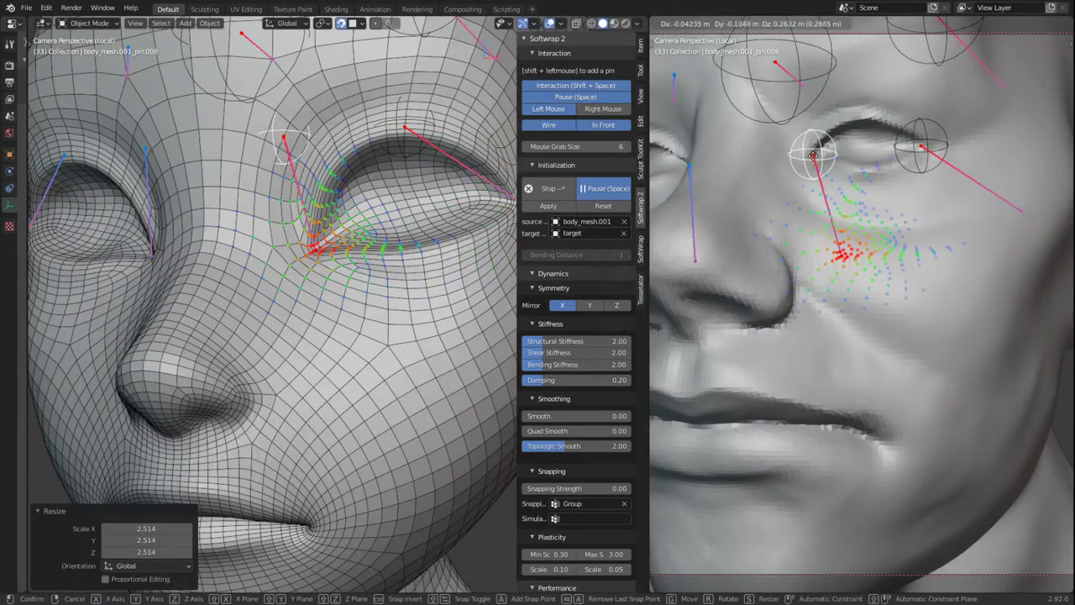
{"action": "left_click", "coordinate": [813, 156]}
Pin the middle of the source's upper eyelid, scale the pin to about 2.37, and place it on the target's upper eyelid.
{"action": "left_click", "coordinate": [385, 138], "text": "shift"}
{"action": "key", "text": "s"}
{"action": "left_click", "coordinate": [461, 164]}
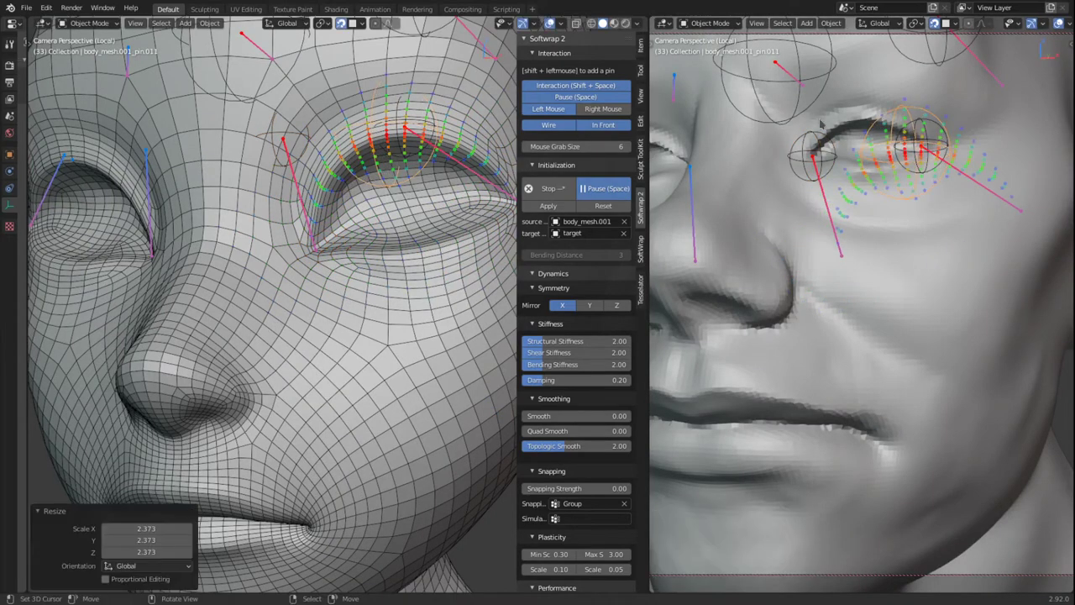
{"action": "key", "text": "g"}
{"action": "left_click", "coordinate": [853, 120]}
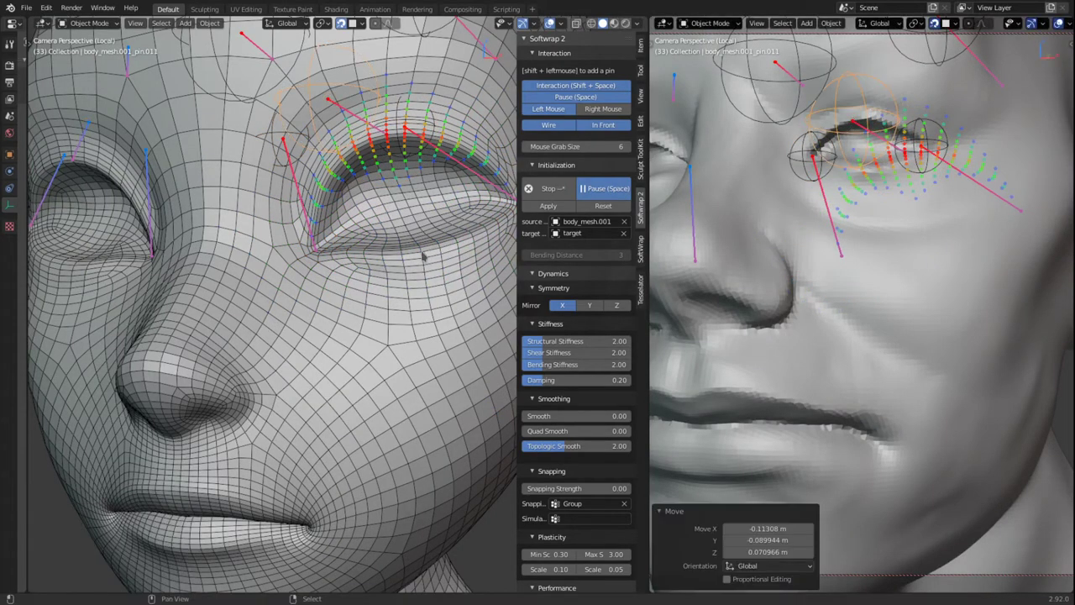
Pin the middle of the source's lower eyelid, scale the pin to about 2.9, and place it on the target's lower eyelid.
{"action": "left_click", "coordinate": [421, 252], "text": "shift"}
{"action": "key", "text": "s"}
{"action": "left_click", "coordinate": [440, 313]}
{"action": "key", "text": "g"}
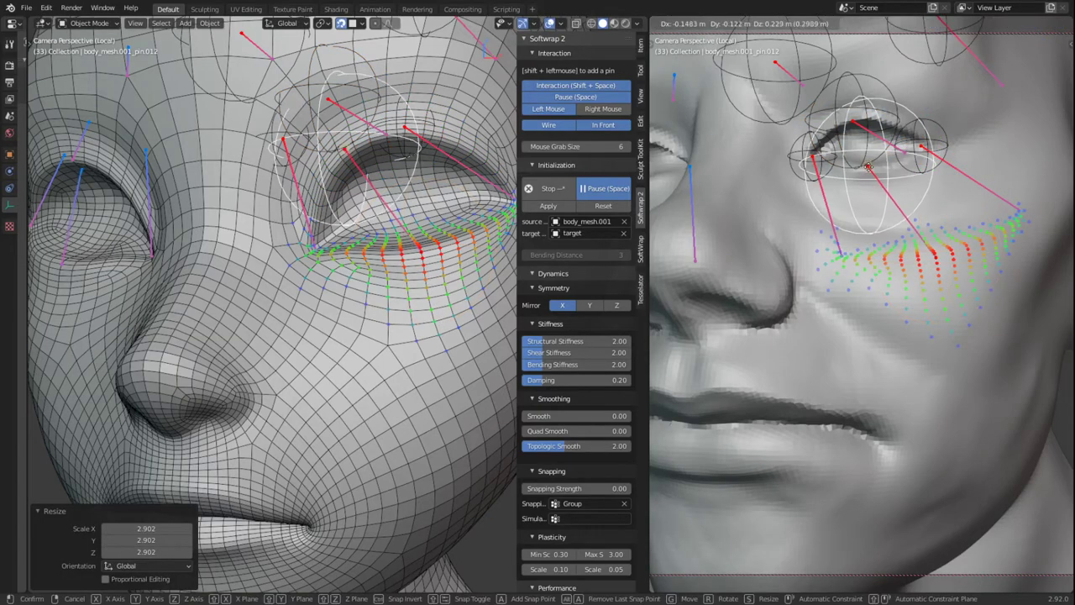
{"action": "left_click", "coordinate": [870, 168]}
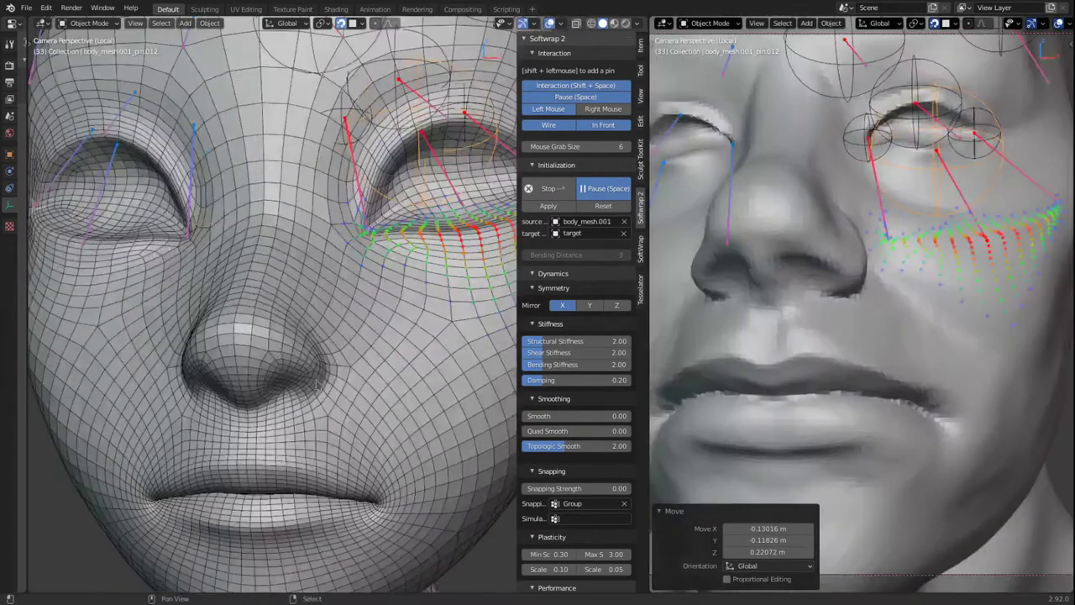
Pin the side of the source's nostril, scale the pin to about 1.43, and place it at the target's nostril crease.
{"action": "left_click", "coordinate": [337, 377], "text": "shift"}
{"action": "key", "text": "s"}
{"action": "left_click", "coordinate": [366, 395]}
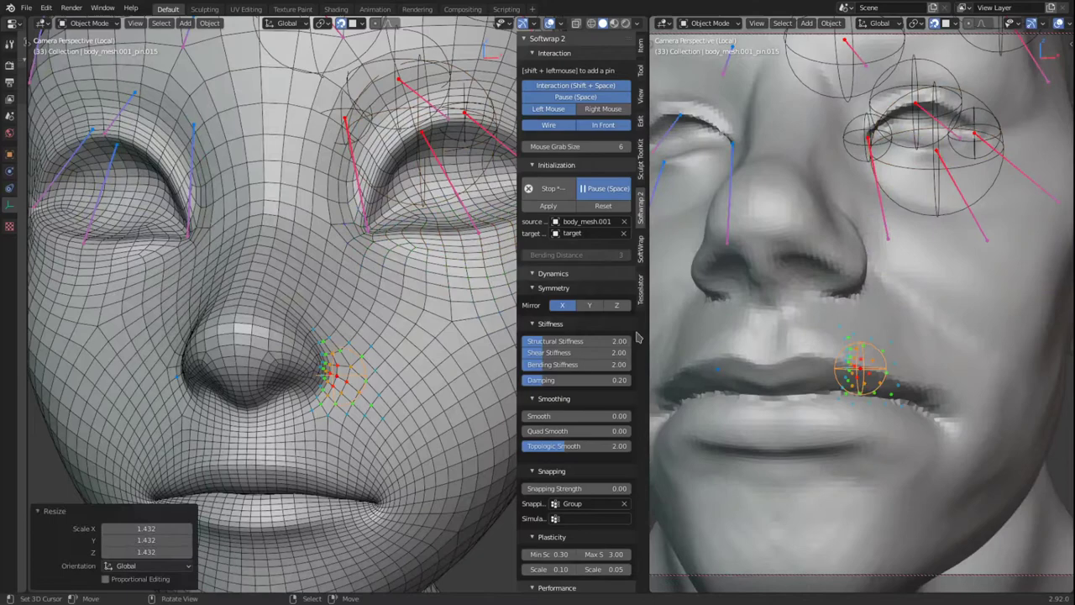
{"action": "key", "text": "g"}
{"action": "left_click", "coordinate": [870, 276]}
Pin the source's nose tip, scale the pin to about 2.24, and place it on the target's nose tip.
{"action": "left_click", "coordinate": [234, 334], "text": "shift"}
{"action": "key", "text": "s"}
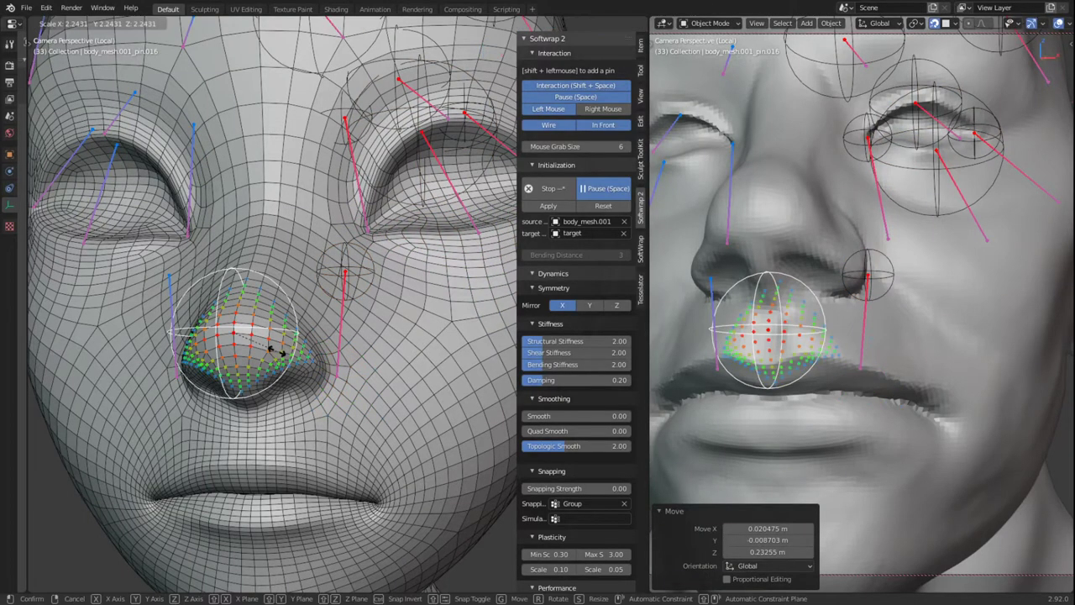
{"action": "left_click", "coordinate": [275, 349]}
{"action": "key", "text": "g"}
{"action": "left_click", "coordinate": [760, 198]}
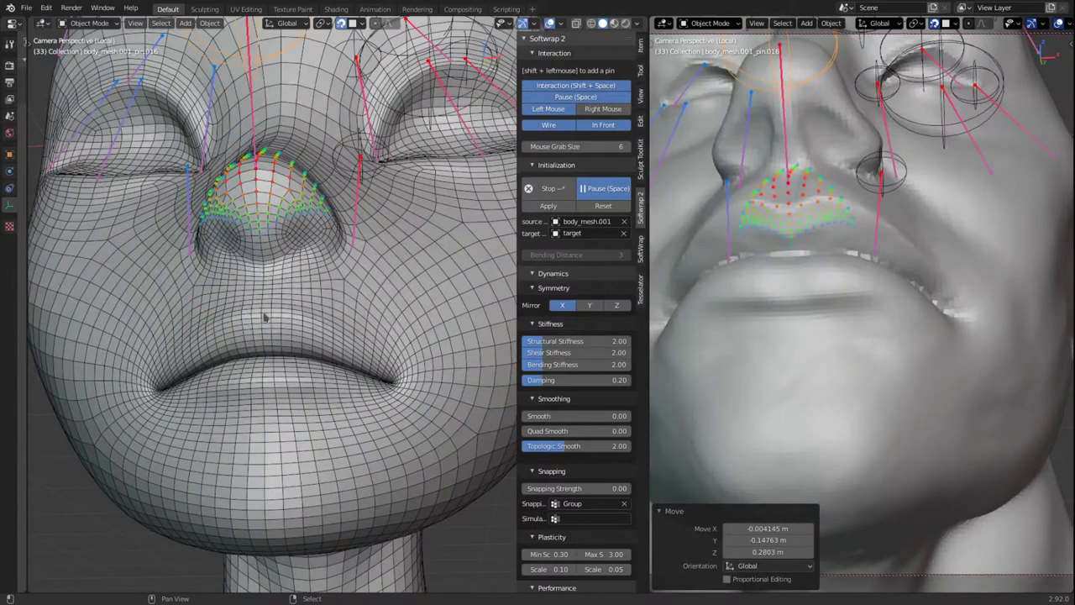
Pin the centre of the source's upper lip edge, scale the pin to about 2.14, and place it on the target's upper lip centre.
{"action": "left_click", "coordinate": [264, 315], "text": "shift"}
{"action": "key", "text": "s"}
{"action": "left_click", "coordinate": [284, 363]}
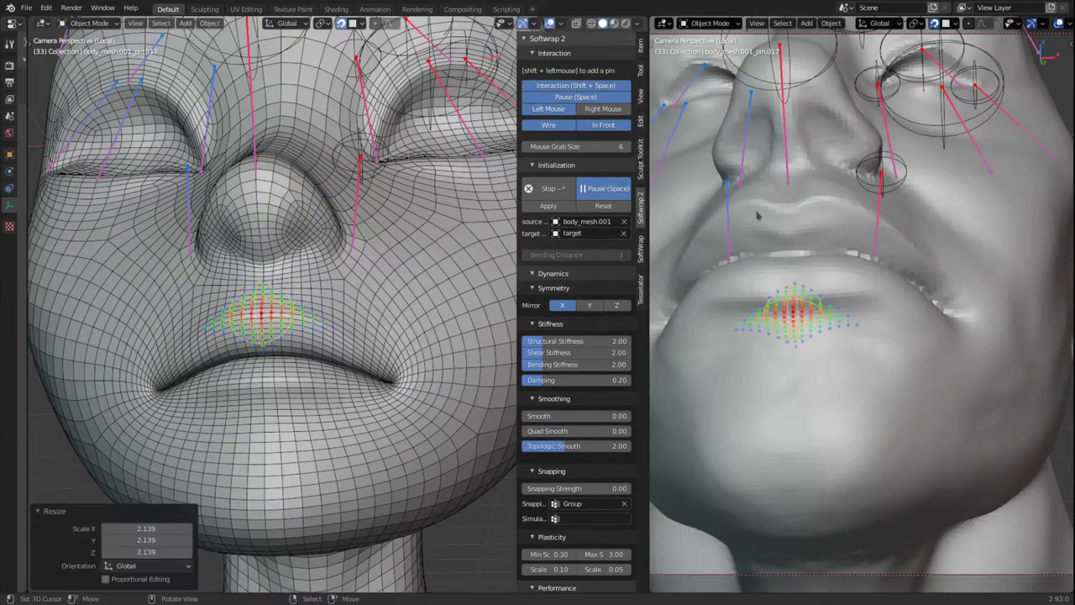
{"action": "key", "text": "g"}
{"action": "left_click", "coordinate": [784, 210]}
Pin the source's upper lip beside the centre, enlarge the pin, and place it on the target's cupid's bow peak.
{"action": "left_click", "coordinate": [311, 315], "text": "shift"}
{"action": "key", "text": "s"}
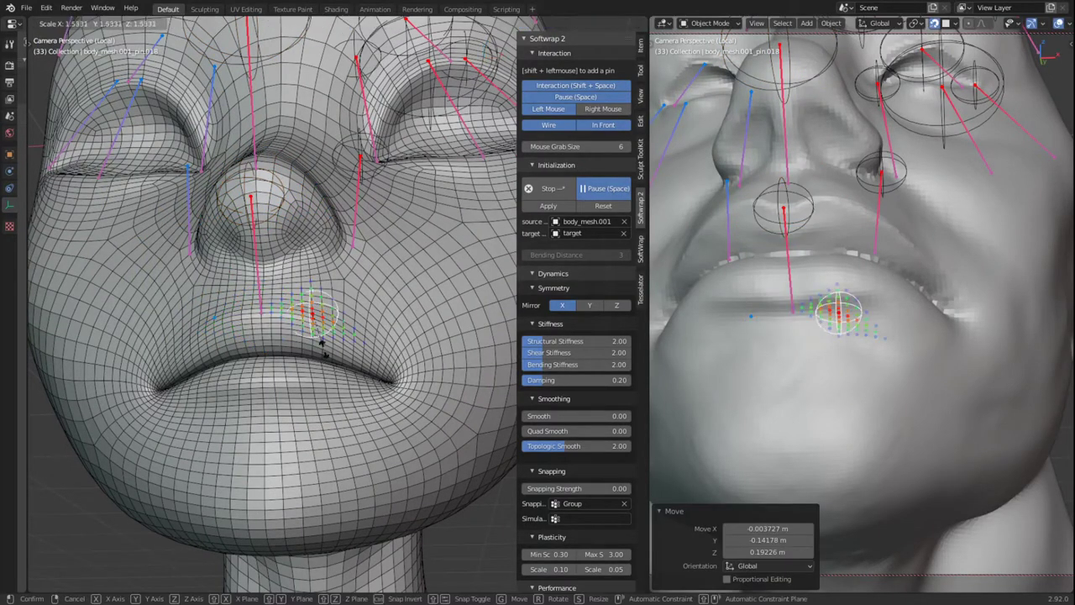
{"action": "left_click", "coordinate": [326, 353]}
{"action": "key", "text": "g"}
{"action": "left_click", "coordinate": [826, 200]}
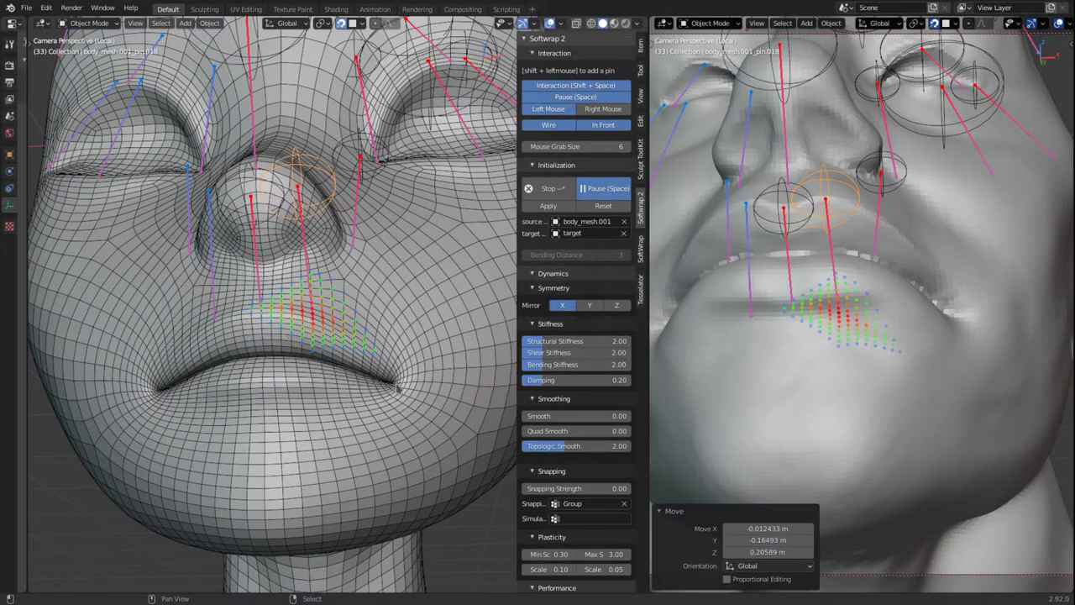
Pin the source's mouth corner, scale the pin to about 3.24, and place it on the target's mouth corner.
{"action": "left_click", "coordinate": [399, 388], "text": "shift"}
{"action": "key", "text": "s"}
{"action": "left_click", "coordinate": [425, 446]}
{"action": "key", "text": "g"}
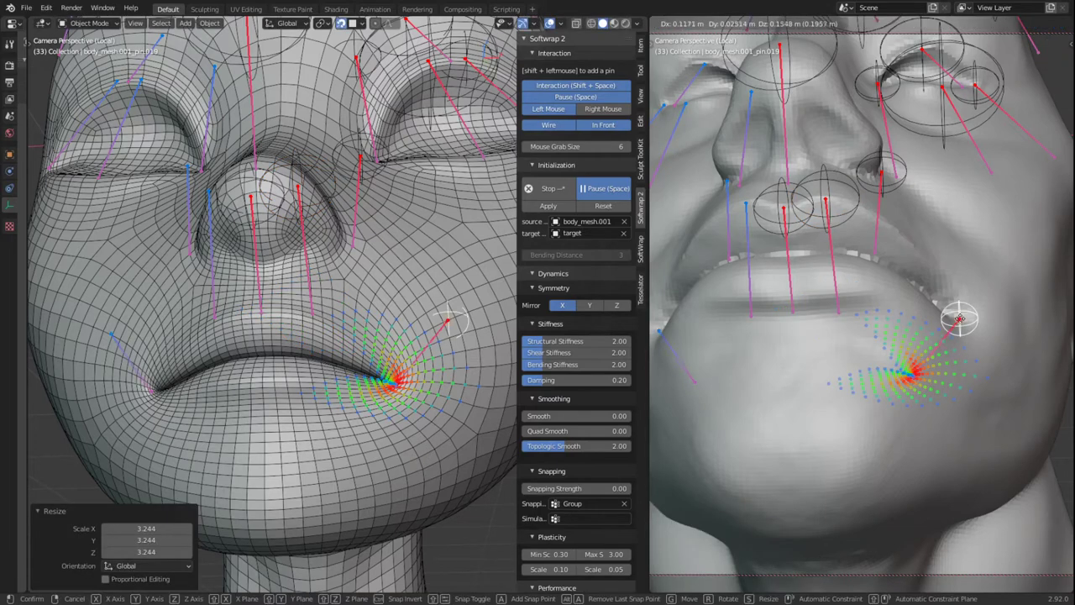
{"action": "left_click", "coordinate": [956, 312]}
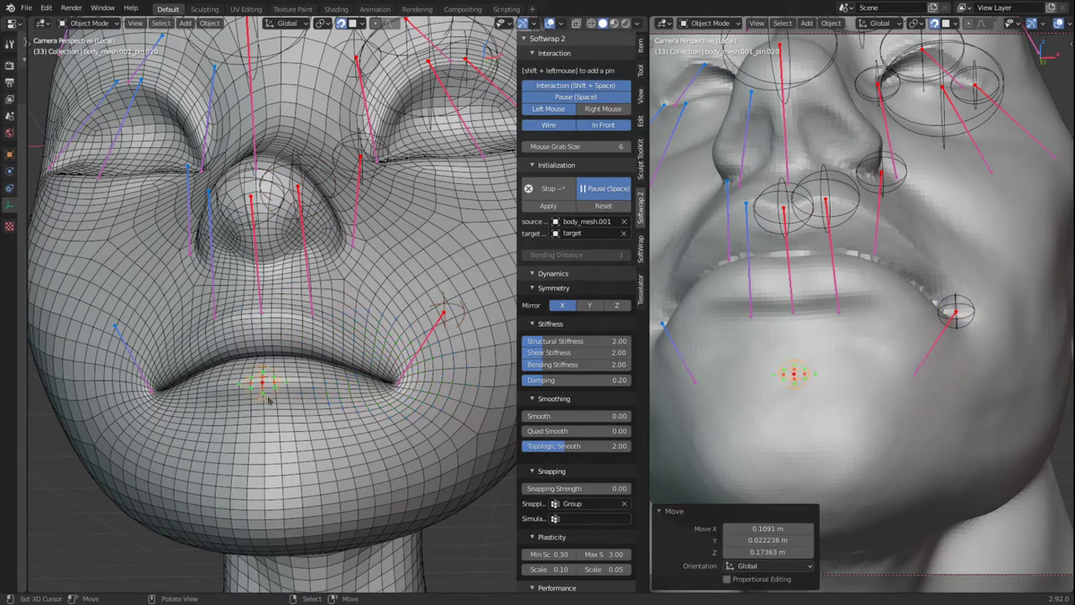
Enlarge the pin at the centre of the source's lower lip and place it below the target's lower lip.
{"action": "key", "text": "s"}
{"action": "left_click", "coordinate": [275, 425]}
{"action": "key", "text": "g"}
{"action": "left_click", "coordinate": [789, 301]}
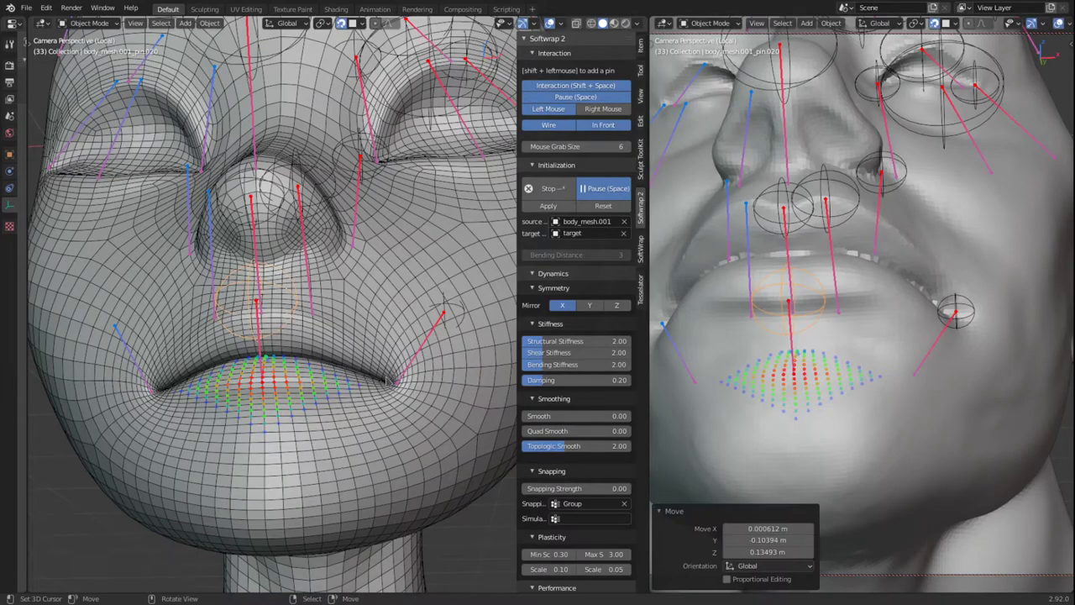
Pin the source's chin, scale the pin to about 3.07, and move it toward the front of the target's chin.
{"action": "scroll", "coordinate": [321, 434], "scroll_direction": "down", "scroll_amount": 3}
{"action": "left_click", "coordinate": [299, 428], "text": "shift"}
{"action": "key", "text": "s"}
{"action": "left_click", "coordinate": [363, 413]}
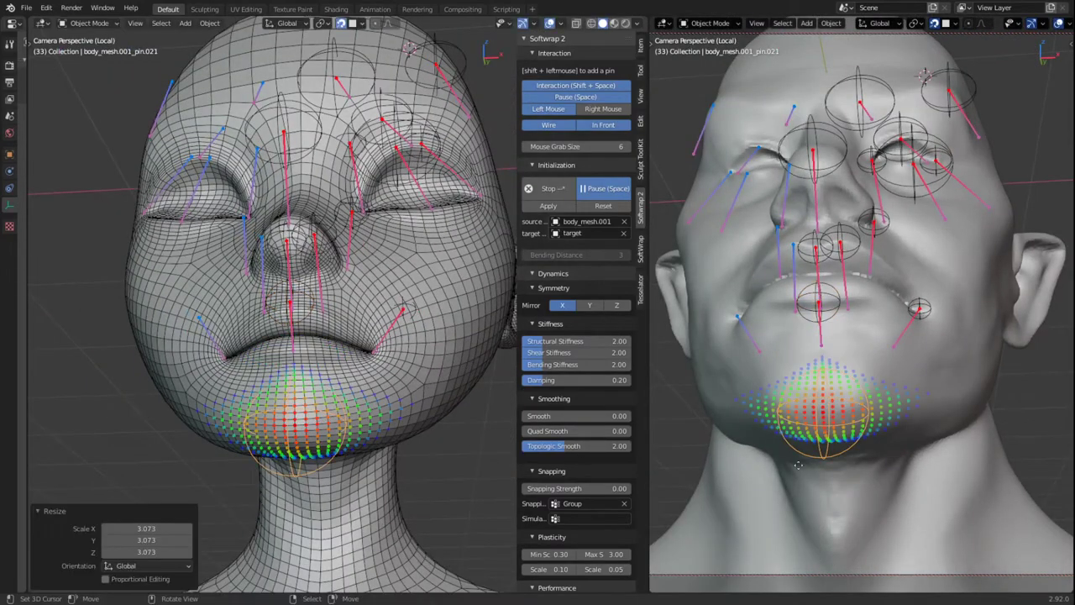
{"action": "key", "text": "g"}
{"action": "left_click", "coordinate": [743, 398]}
Pin the upper rear rim of the source's ear, enlarge the pin, and place it on the tip of the target's ear.
{"action": "middle_click_drag", "start_coordinate": [744, 398], "coordinate": [571, 391]}
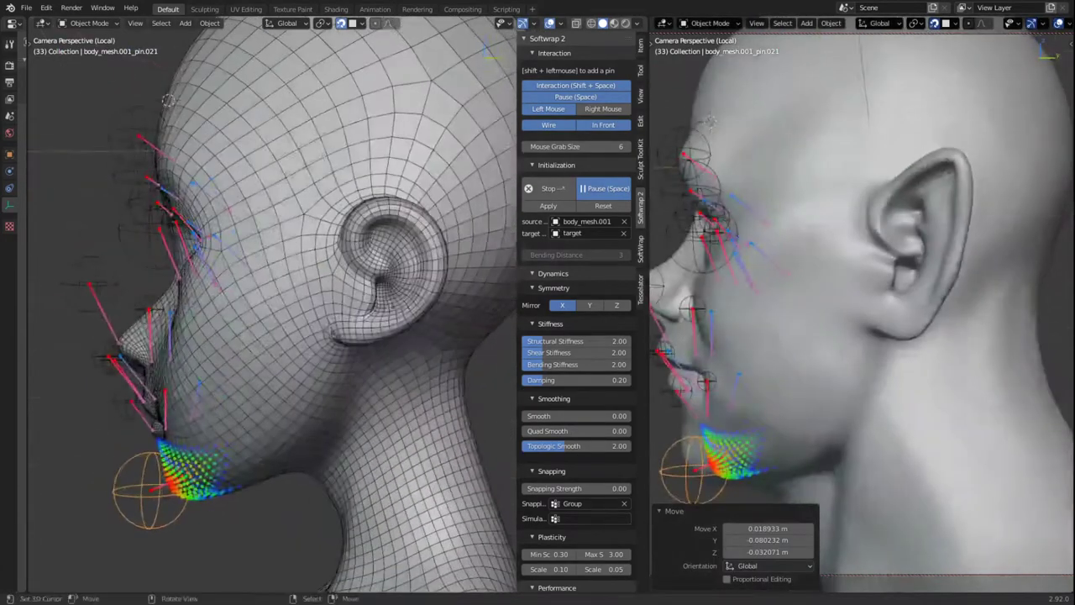
{"action": "middle_click_drag", "start_coordinate": [428, 250], "coordinate": [328, 300], "text": "shift"}
{"action": "scroll", "coordinate": [328, 300], "scroll_direction": "up", "scroll_amount": 3}
{"action": "left_click", "coordinate": [307, 210], "text": "shift"}
{"action": "key", "text": "s"}
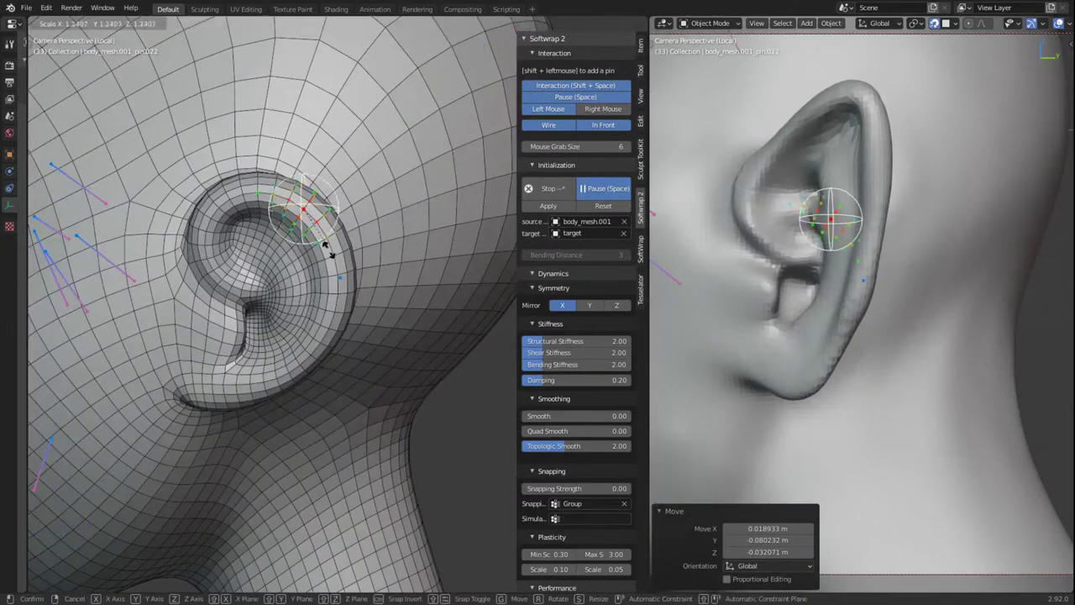
{"action": "left_click", "coordinate": [335, 291]}
{"action": "key", "text": "g"}
{"action": "left_click", "coordinate": [864, 108]}
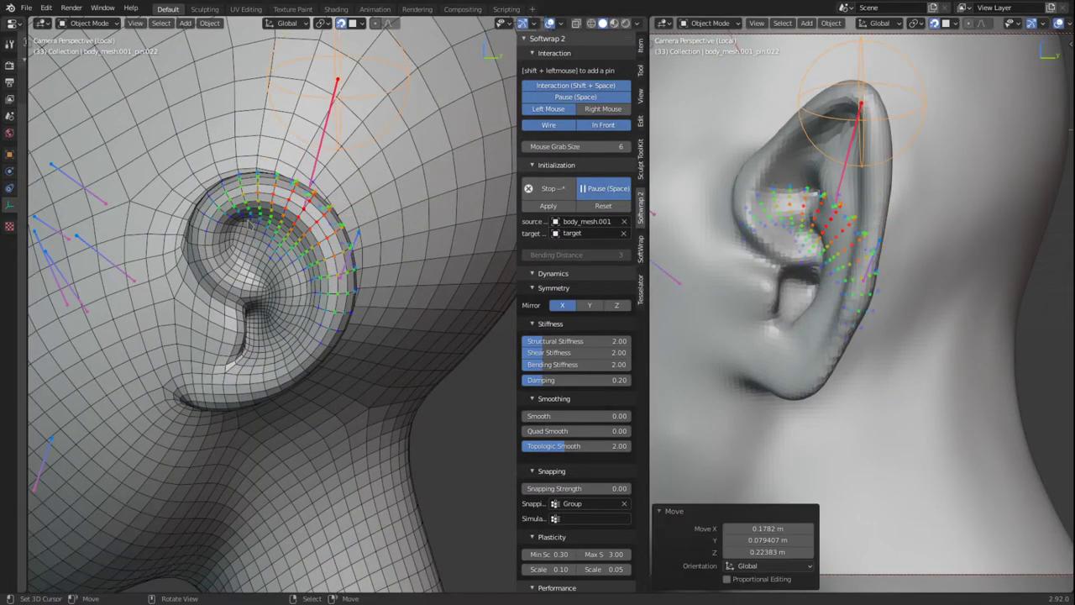
Pin the upper front rim of the source's ear, scale the pin to about 3.3, and place it on the target's front ear rim.
{"action": "left_click", "coordinate": [220, 208], "text": "shift"}
{"action": "key", "text": "s"}
{"action": "left_click", "coordinate": [281, 222]}
{"action": "key", "text": "g"}
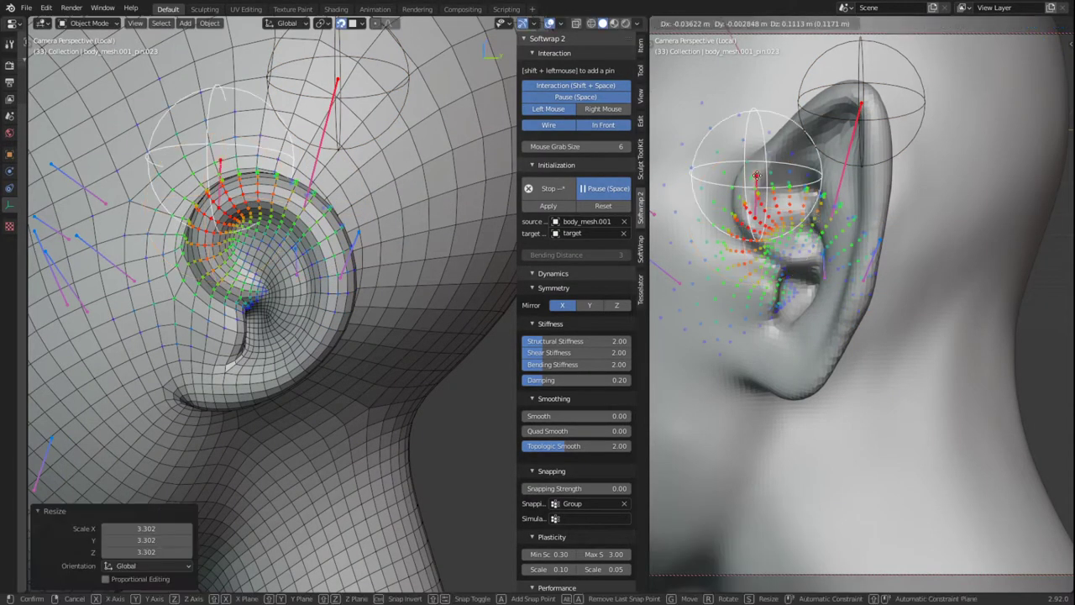
{"action": "left_click", "coordinate": [761, 179]}
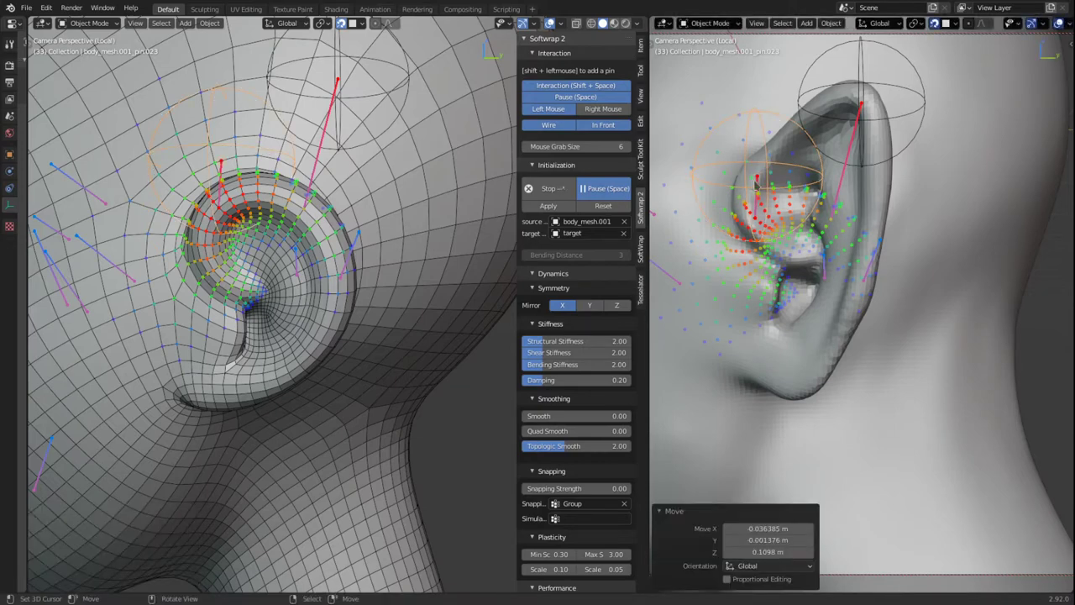
Pin the inner front fold of the source's ear, scale the pin to about 1.8, and place it on the target's fold above the ear opening.
{"action": "left_click", "coordinate": [234, 289], "text": "shift"}
{"action": "key", "text": "s"}
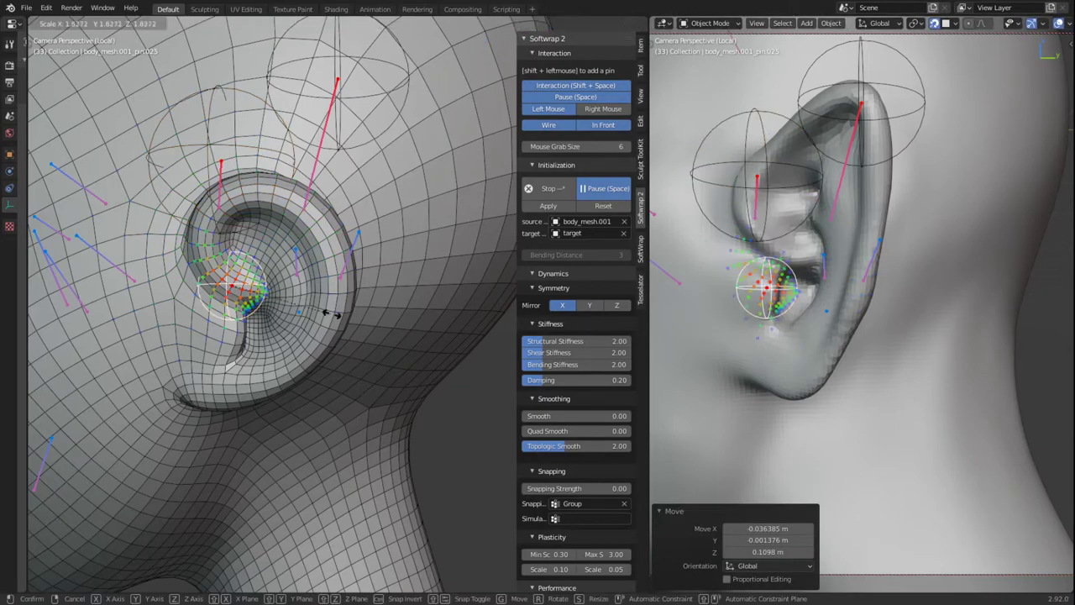
{"action": "left_click", "coordinate": [332, 312]}
{"action": "key", "text": "g"}
{"action": "left_click", "coordinate": [785, 255]}
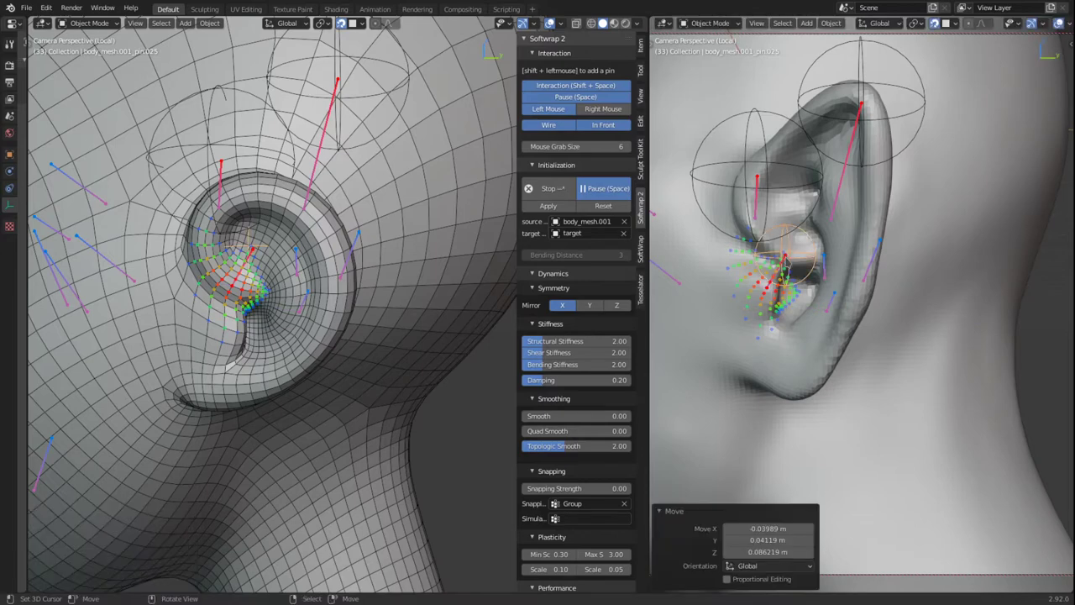
Pin the source ear's tragus, enlarge the pin, and place it on the target ear's tragus.
{"action": "left_click", "coordinate": [235, 344], "text": "shift"}
{"action": "key", "text": "s"}
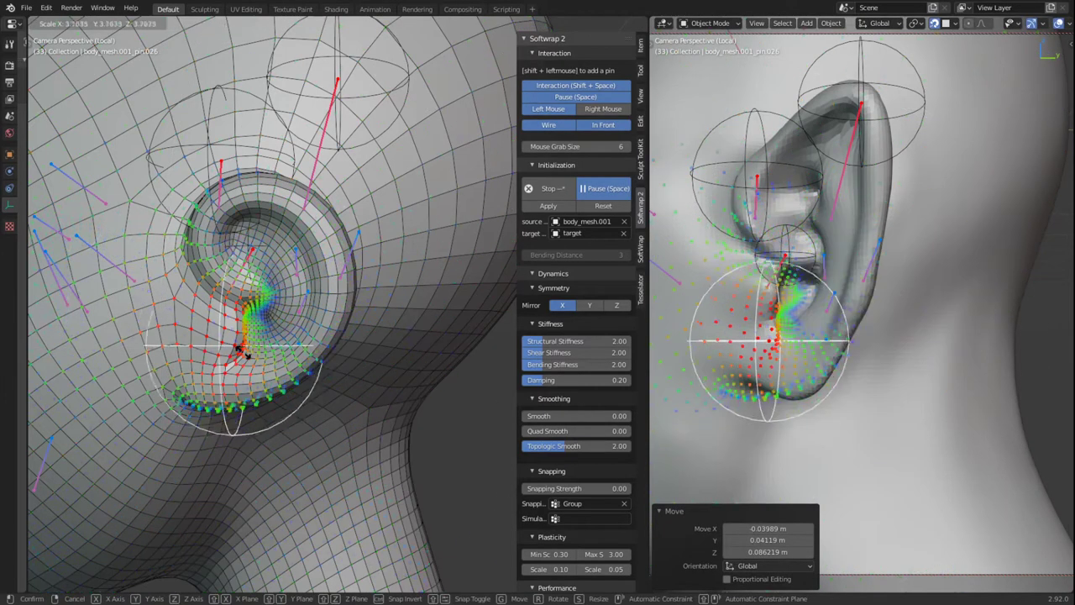
{"action": "left_click", "coordinate": [242, 350]}
{"action": "key", "text": "g"}
{"action": "left_click", "coordinate": [776, 296]}
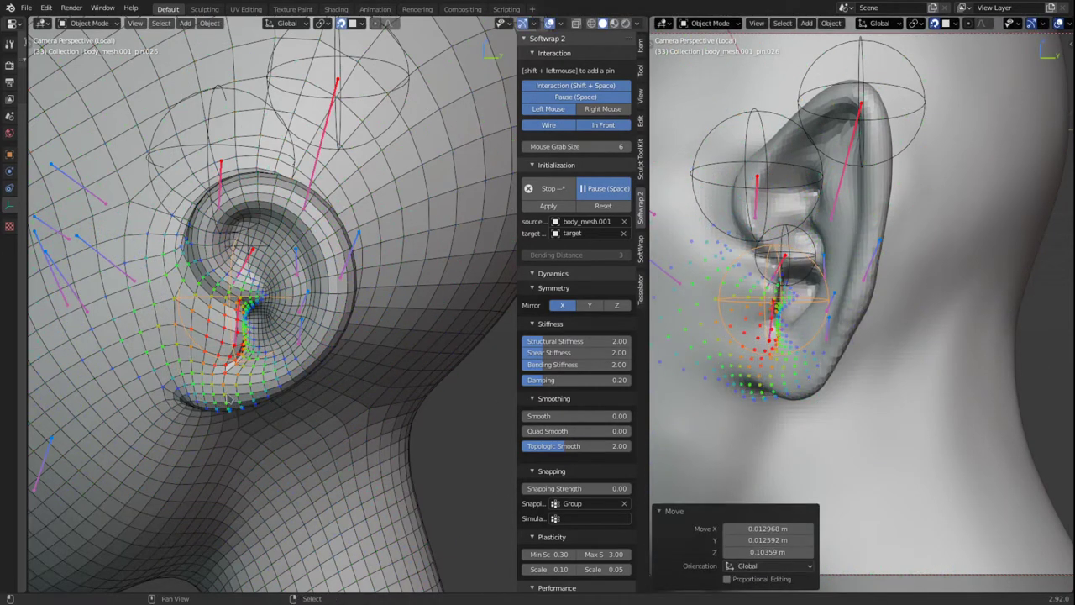
Pin the source's earlobe, enlarge the pin, and place it on the target's earlobe.
{"action": "left_click", "coordinate": [223, 385], "text": "shift"}
{"action": "key", "text": "s"}
{"action": "left_click", "coordinate": [520, 378]}
{"action": "key", "text": "g"}
{"action": "left_click", "coordinate": [675, 358]}
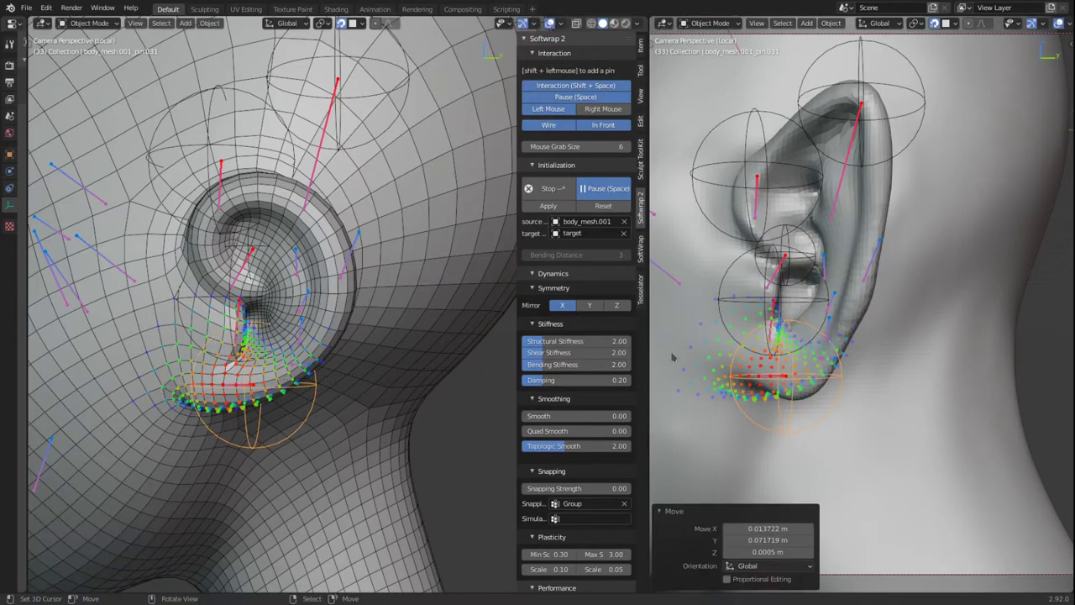
Pin the lower rear rim of the source's ear, scale the pin to about 3.7, and place it on the target's rear ear rim.
{"action": "left_click", "coordinate": [311, 356], "text": "shift"}
{"action": "key", "text": "s"}
{"action": "left_click", "coordinate": [334, 365]}
{"action": "key", "text": "g"}
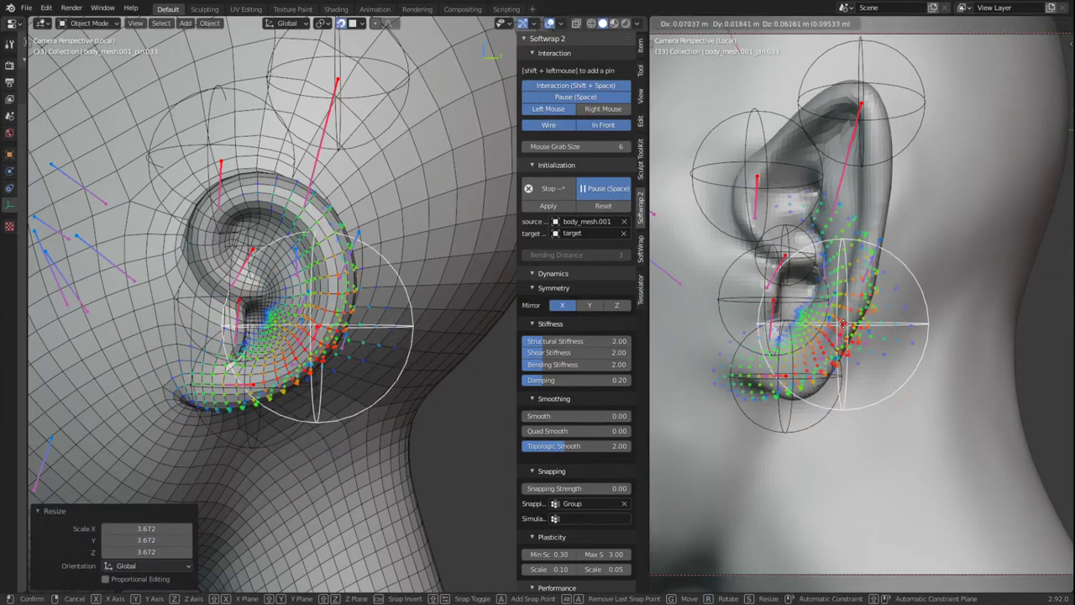
{"action": "left_click", "coordinate": [806, 319]}
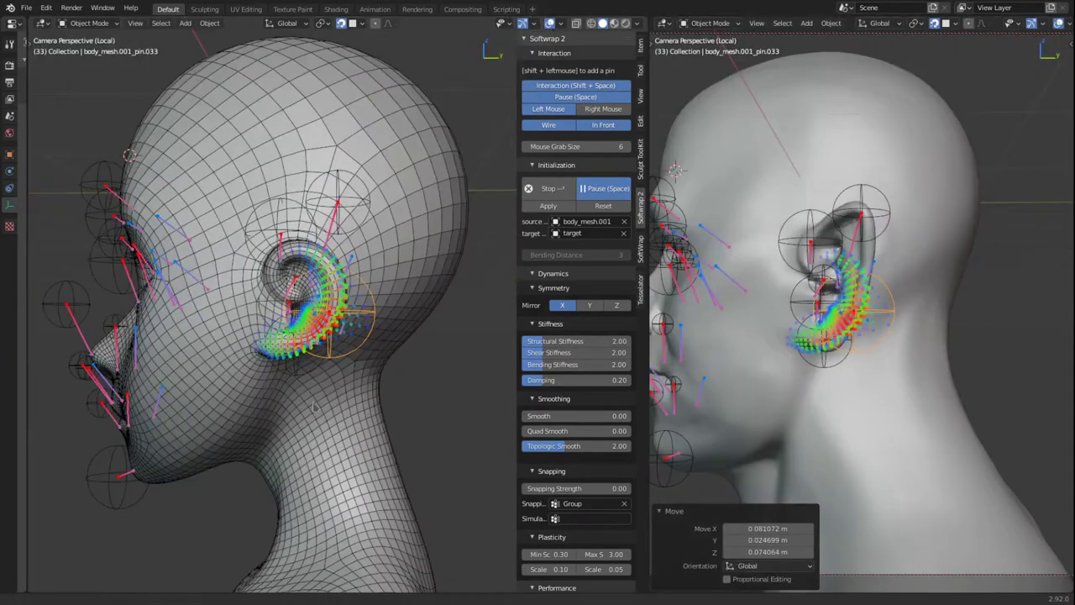
Pin the jaw corner below the ear on the source, enlarge the pin, and place it on the target's jaw corner.
{"action": "middle_click_drag", "start_coordinate": [313, 406], "coordinate": [282, 308]}
{"action": "left_click", "coordinate": [281, 308], "text": "shift"}
{"action": "key", "text": "s"}
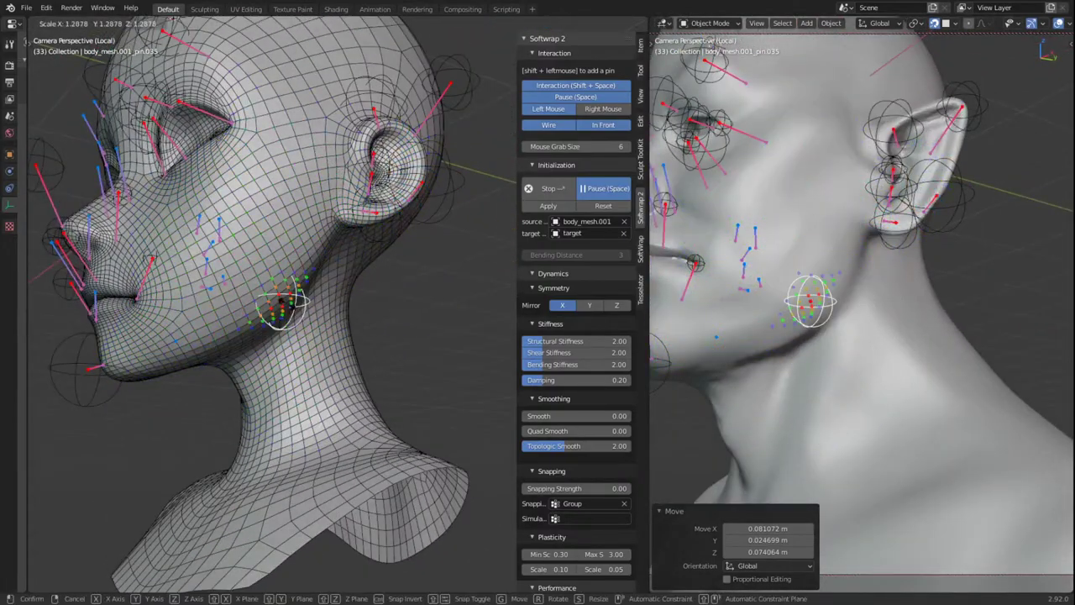
{"action": "left_click", "coordinate": [313, 281]}
{"action": "key", "text": "g"}
{"action": "left_click", "coordinate": [843, 329]}
Resume the paused wrap simulation with structural, shear and bending stiffness at 0.80 and topologic smooth at 3.52, leaving no pin selected.
{"action": "scroll", "coordinate": [596, 324], "scroll_direction": "down", "scroll_amount": 2}
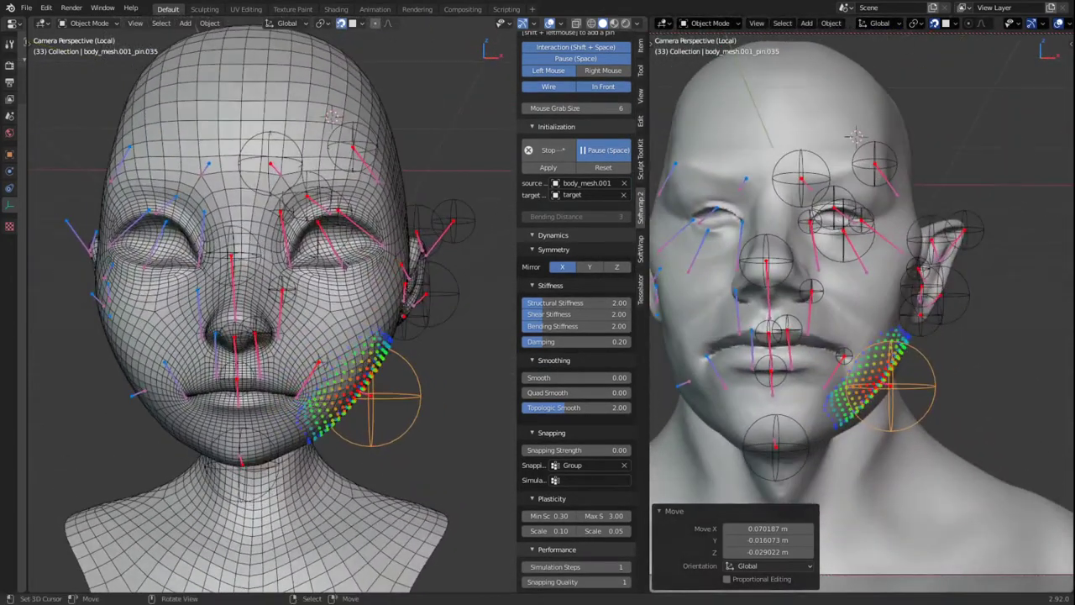
{"action": "left_click", "coordinate": [602, 151]}
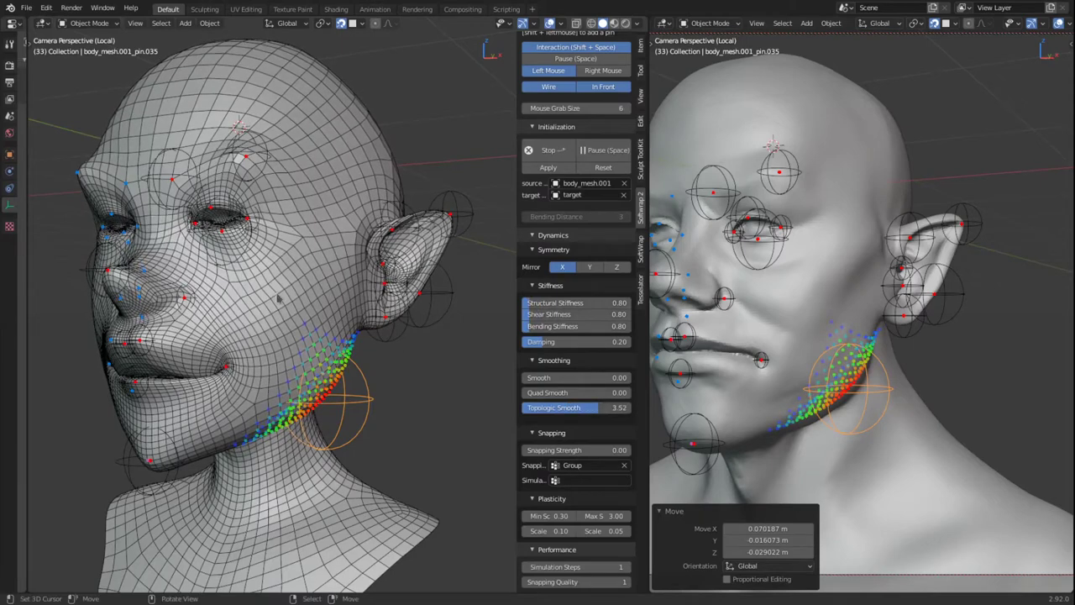
{"action": "middle_click_drag", "start_coordinate": [278, 299], "coordinate": [262, 315]}
{"action": "key", "text": "alt+a"}
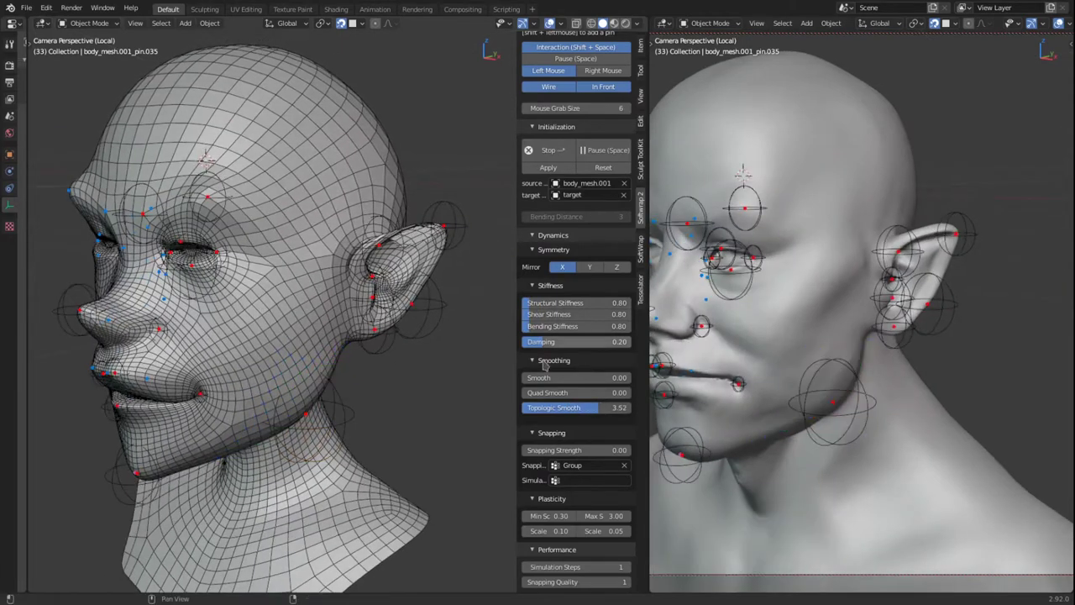
Set the snapping strength to 1.00 so the source mesh clings to the target surface.
{"action": "left_click_drag", "start_coordinate": [537, 450], "coordinate": [631, 450]}
{"action": "scroll", "coordinate": [424, 421], "scroll_direction": "down", "scroll_amount": 3}
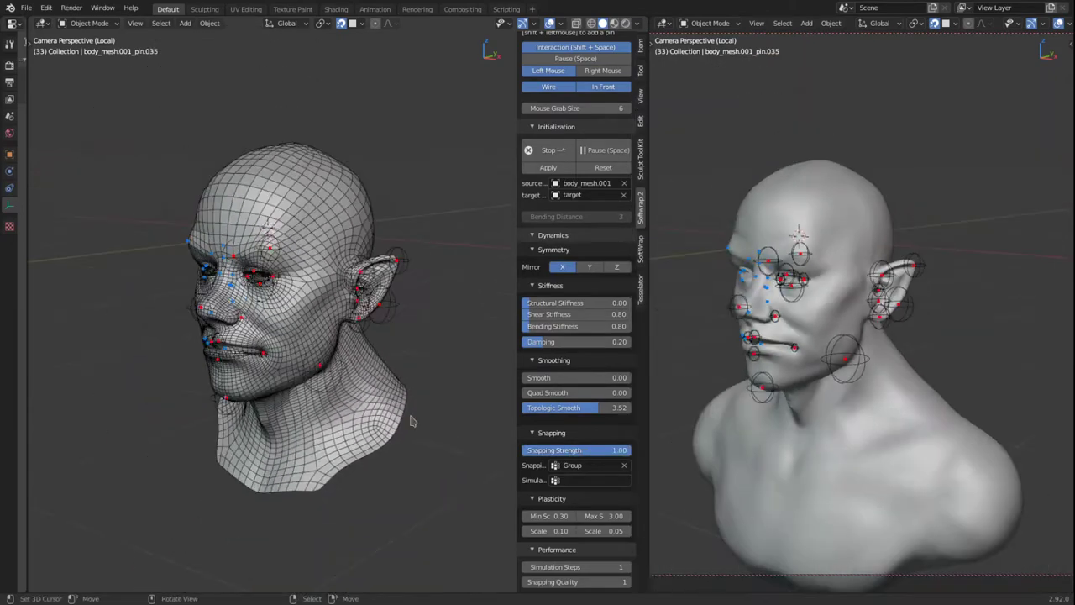
{"action": "middle_click_drag", "start_coordinate": [273, 415], "coordinate": [328, 337]}
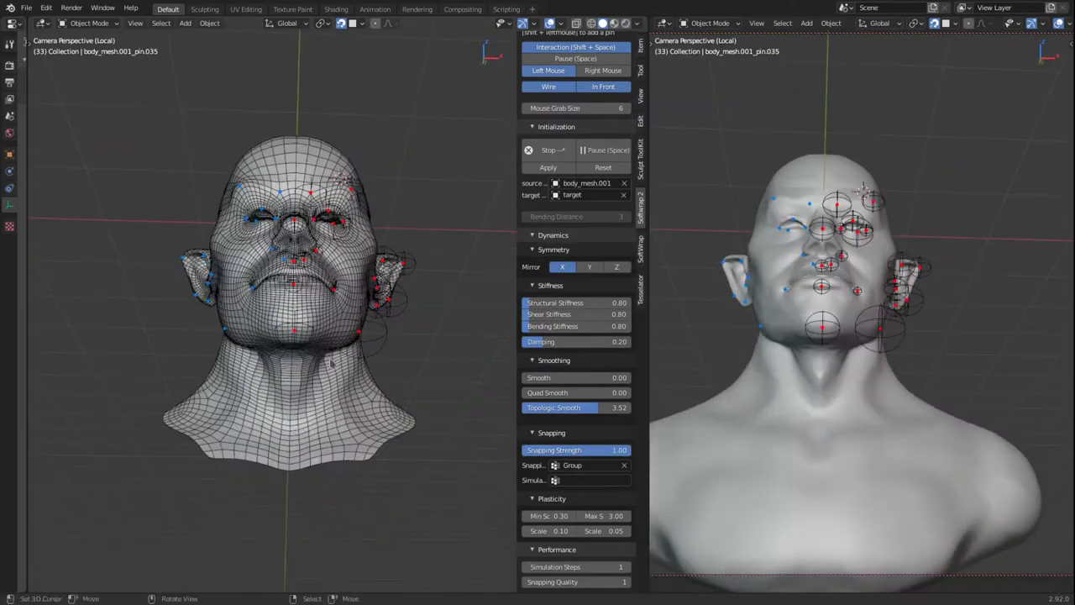
{"action": "scroll", "coordinate": [327, 336], "scroll_direction": "up", "scroll_amount": 5}
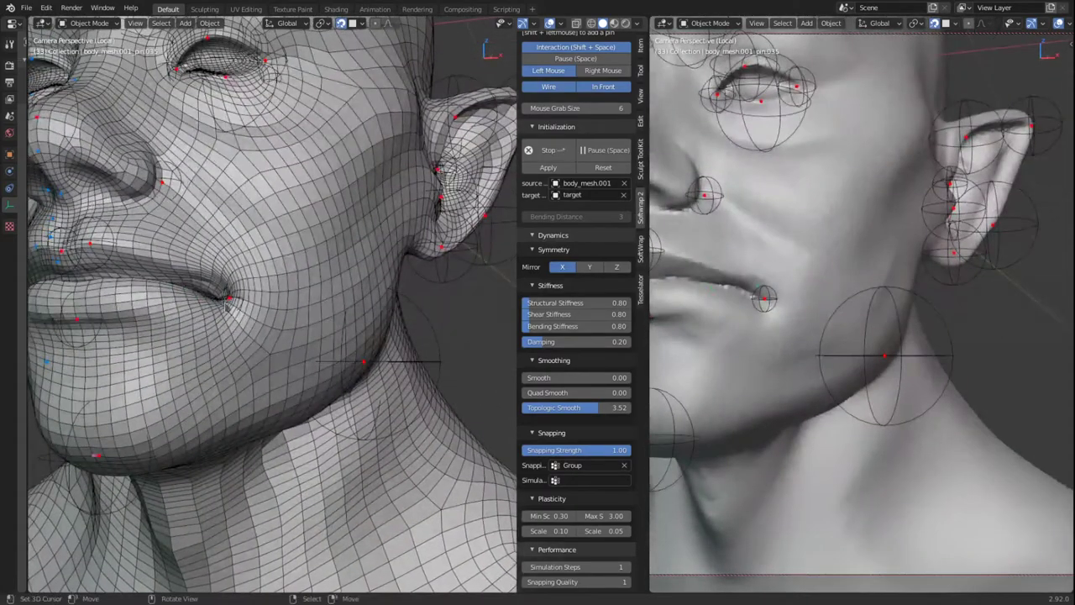
{"action": "mouse_move", "coordinate": [226, 305]}
{"action": "middle_mouse_down"}
{"action": "mouse_move", "coordinate": [246, 349]}
{"action": "mouse_move", "coordinate": [234, 385]}
{"action": "middle_mouse_up"}
{"action": "key", "text": "shift+z"}
{"action": "key", "text": "shift+space"}
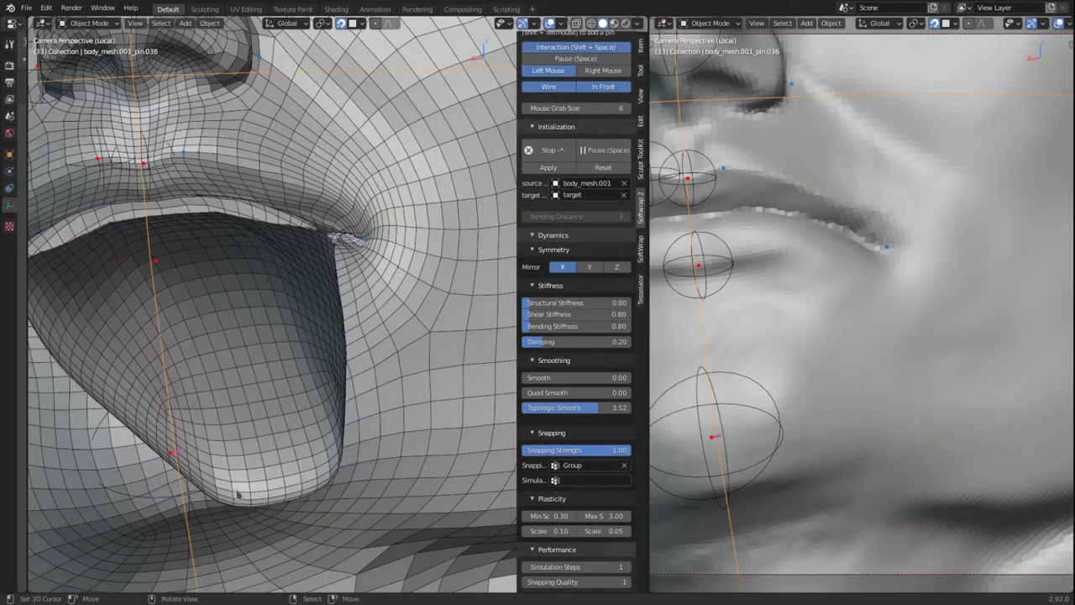
{"action": "key", "text": "s"}
{"action": "left_click", "coordinate": [261, 448]}
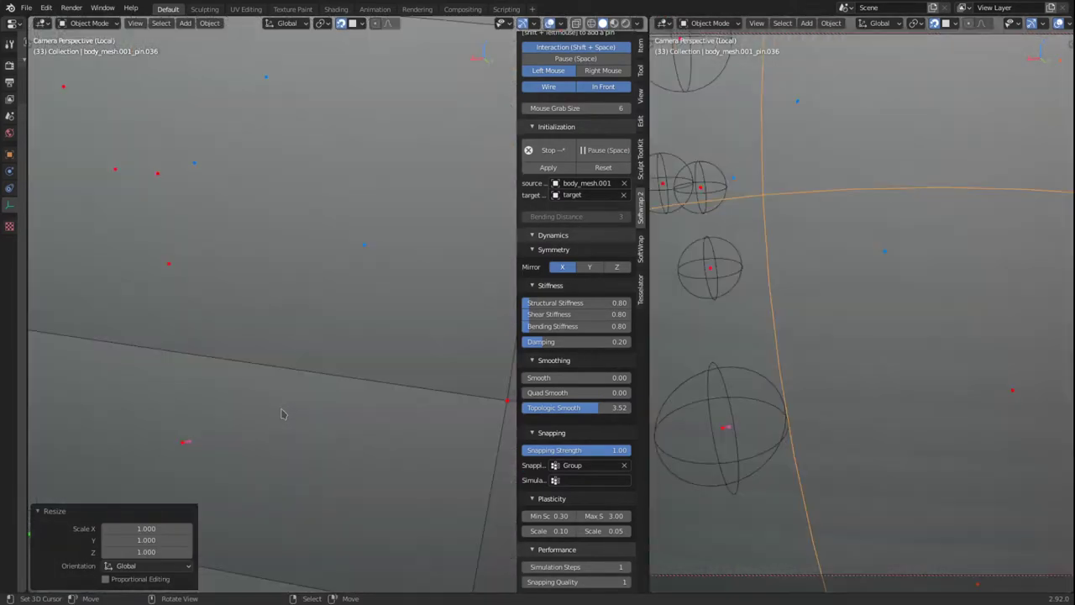
{"action": "scroll", "coordinate": [283, 414], "scroll_direction": "down", "scroll_amount": 5}
{"action": "key", "text": "Delete"}
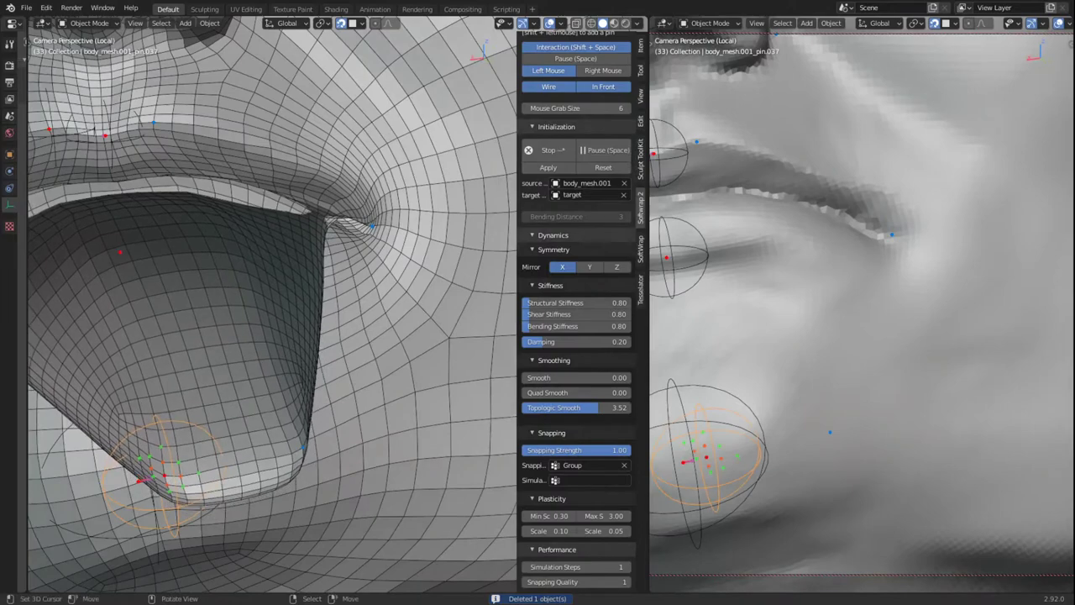
Enlarge the new pin at the lower end of the mouth cavity and pull it sideways to widen the cavity inside the head.
{"action": "key", "text": "s"}
{"action": "left_click", "coordinate": [388, 446]}
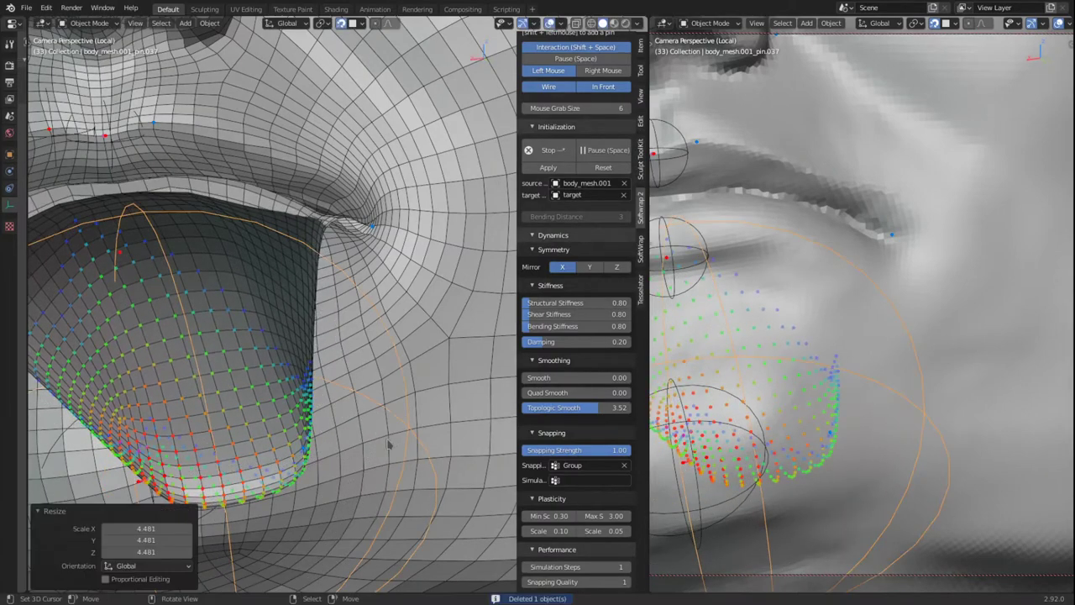
{"action": "left_click_drag", "start_coordinate": [388, 445], "coordinate": [366, 410], "text": "alt"}
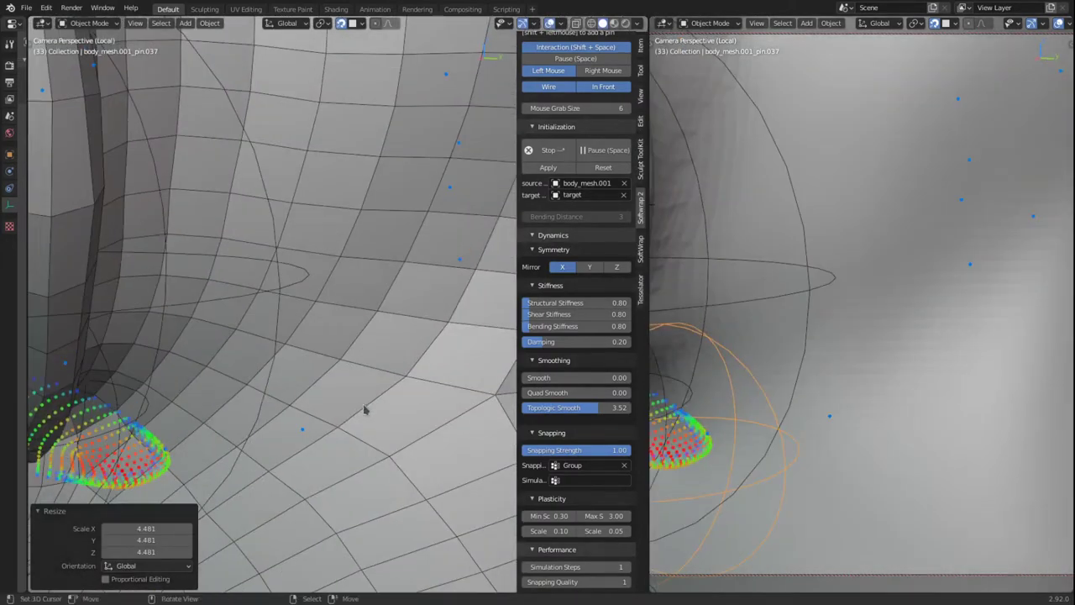
{"action": "scroll", "coordinate": [365, 410], "scroll_direction": "down", "scroll_amount": 5}
{"action": "middle_click_drag", "start_coordinate": [365, 410], "coordinate": [353, 359]}
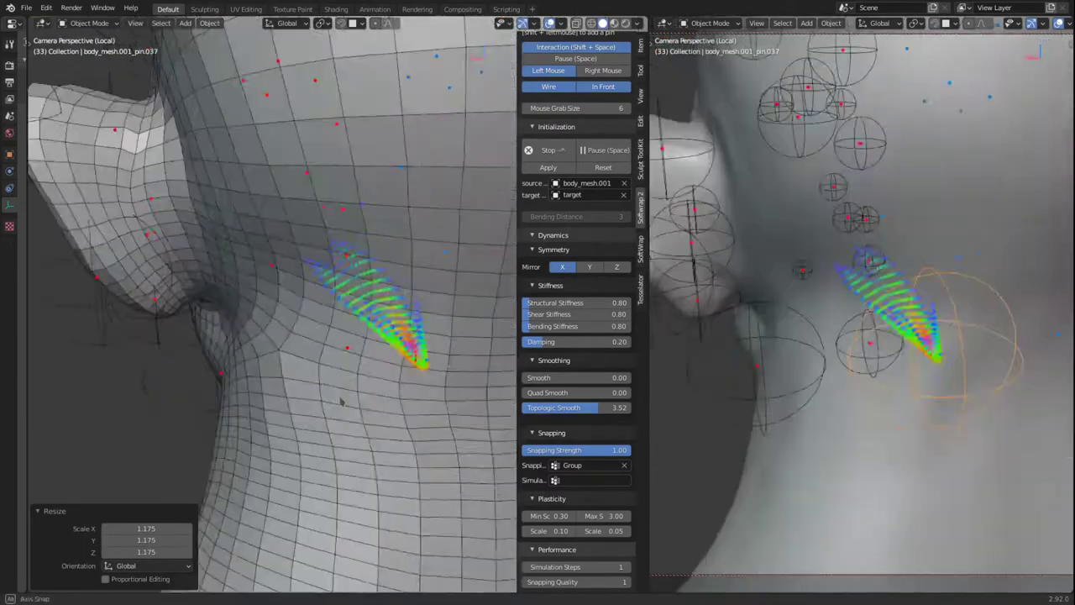
{"action": "key", "text": "g"}
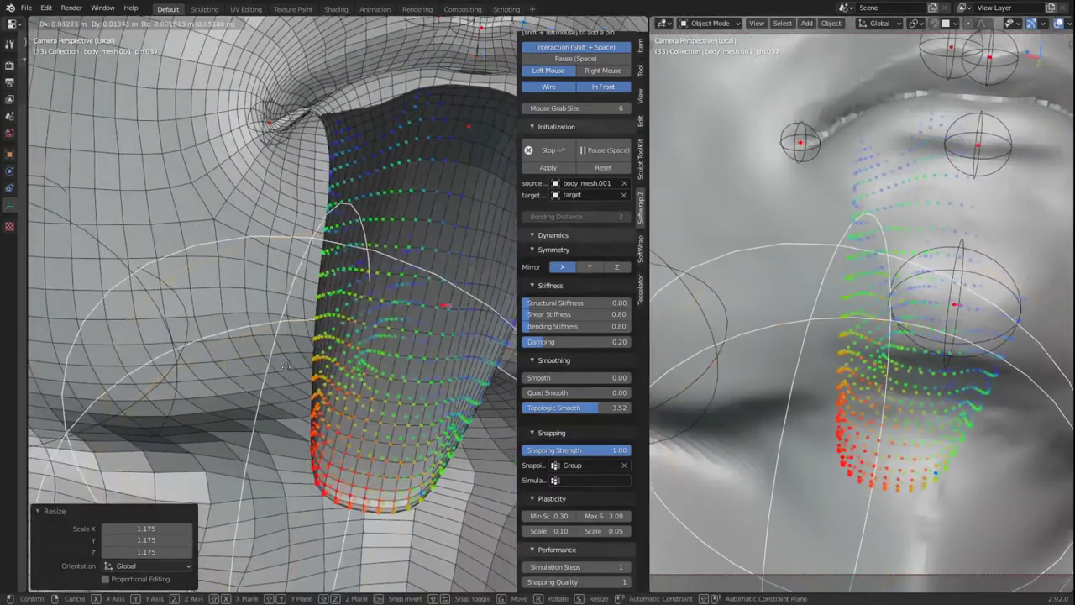
{"action": "left_click", "coordinate": [246, 370]}
{"action": "key", "text": "alt+a"}
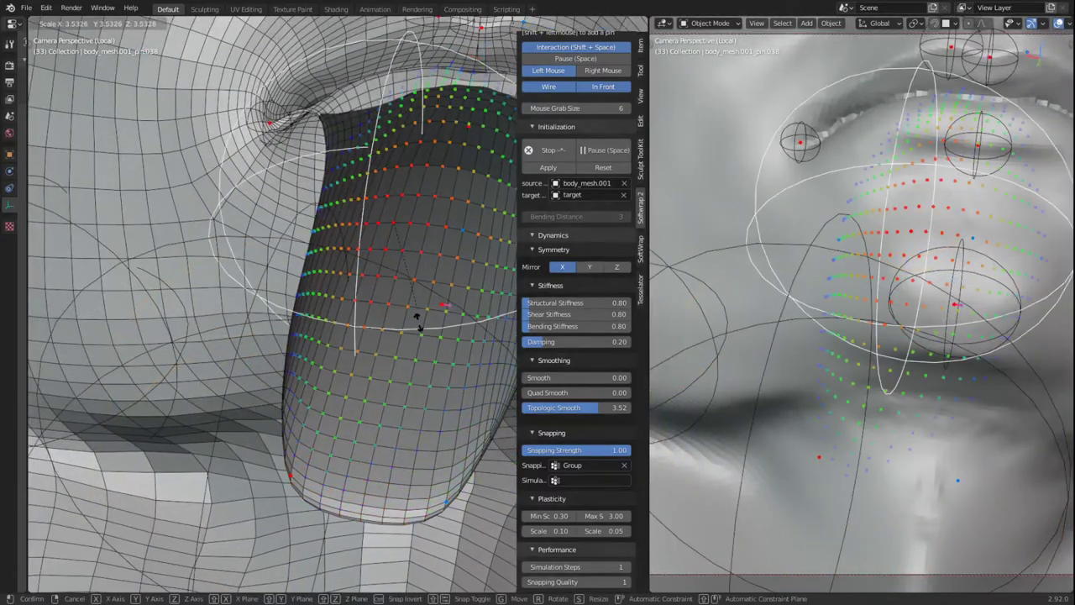
Scale the pin on the mouth cavity's back wall to about 3.9 and move it upward inside the head.
{"action": "left_click", "coordinate": [420, 333]}
{"action": "middle_click_drag", "start_coordinate": [420, 333], "coordinate": [320, 329]}
{"action": "key", "text": "g"}
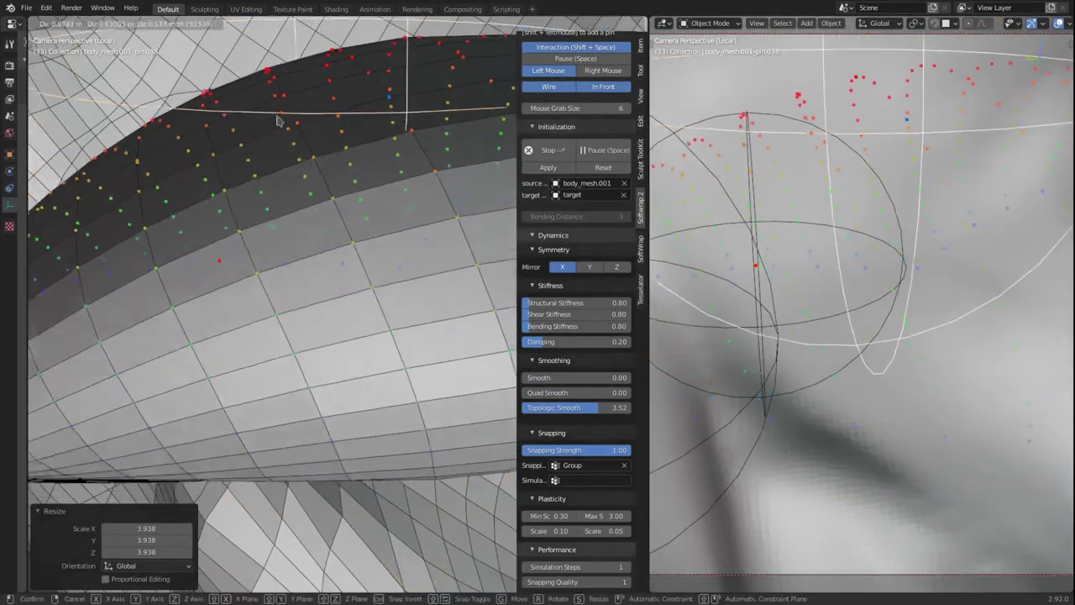
{"action": "left_click", "coordinate": [280, 122]}
{"action": "middle_click_drag", "start_coordinate": [280, 123], "coordinate": [314, 173]}
{"action": "scroll", "coordinate": [319, 181], "scroll_direction": "down", "scroll_amount": 10}
Undo the latest pin changes around the mouth cavity.
{"action": "middle_click_drag", "start_coordinate": [343, 213], "coordinate": [363, 202]}
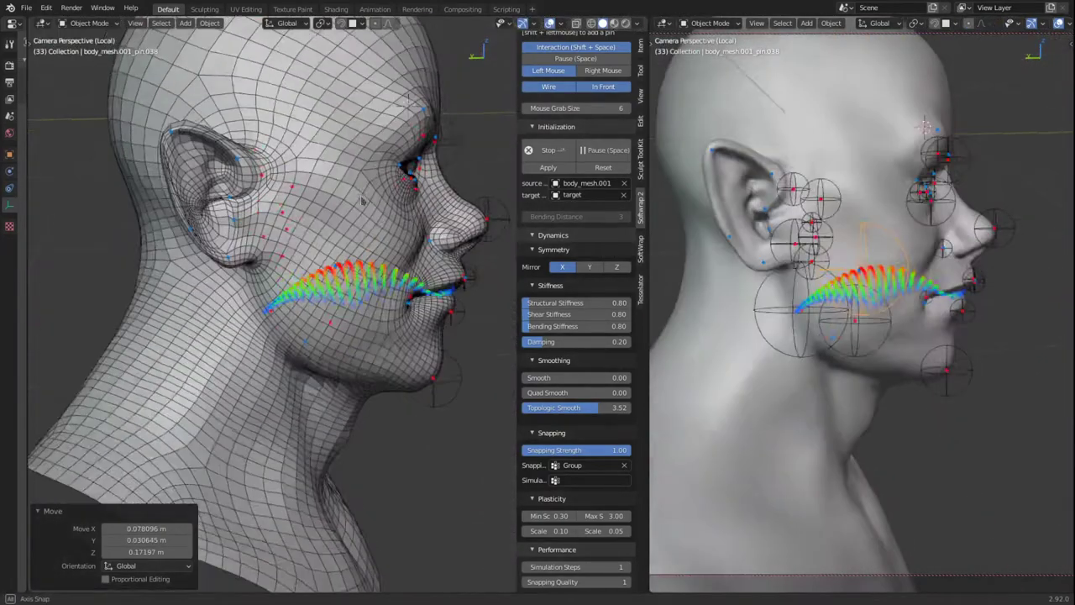
{"action": "scroll", "coordinate": [389, 276], "scroll_direction": "up", "scroll_amount": 8}
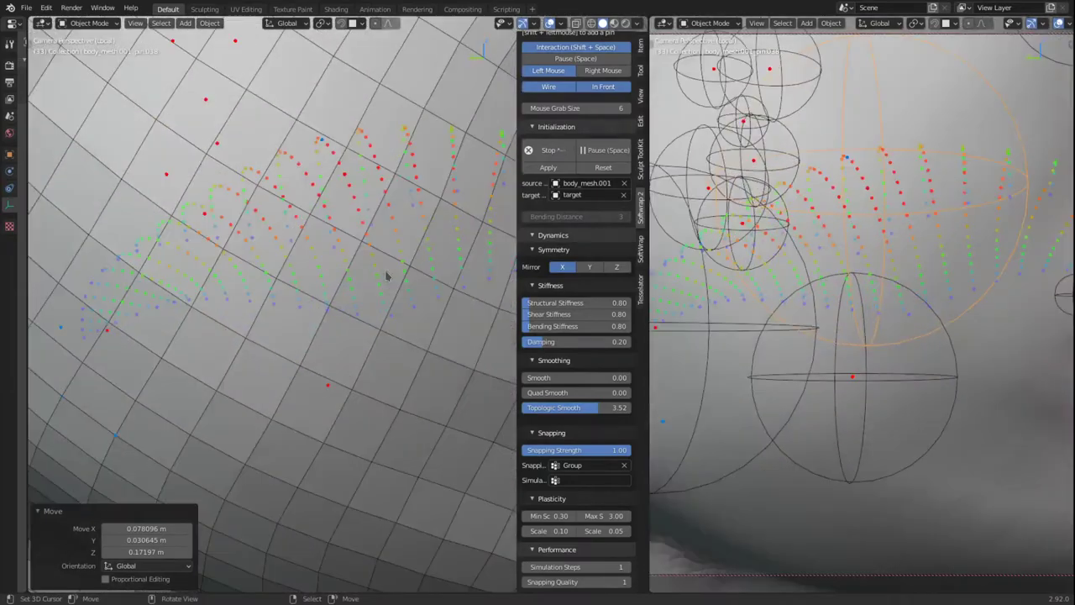
{"action": "middle_click_drag", "start_coordinate": [389, 277], "coordinate": [370, 260]}
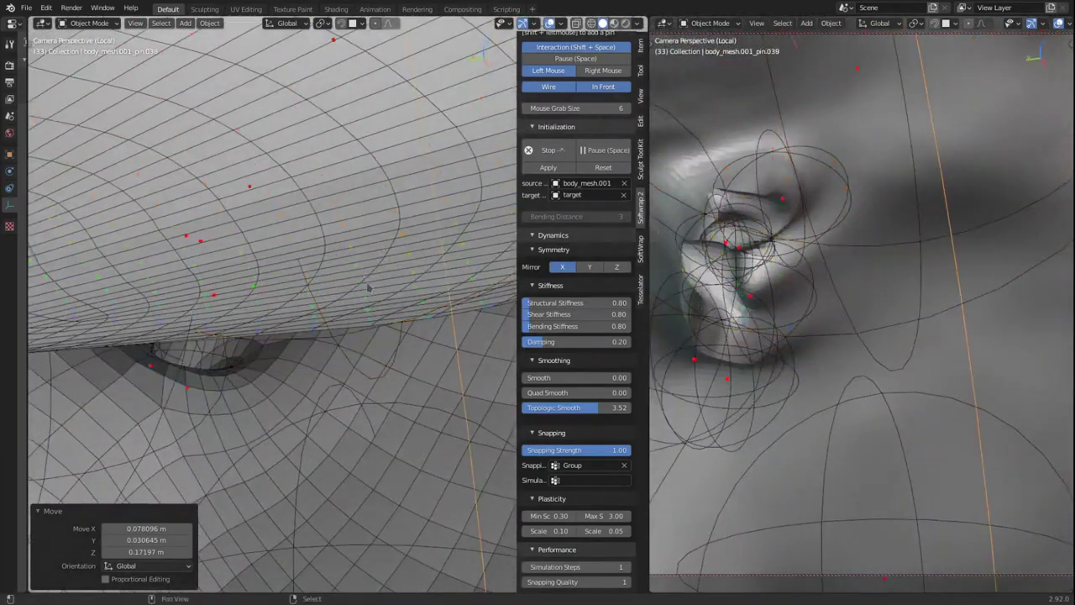
{"action": "key", "text": "ctrl+z"}
{"action": "key", "text": "ctrl+z"}
{"action": "key", "text": "ctrl+z"}
{"action": "key", "text": "ctrl+z"}
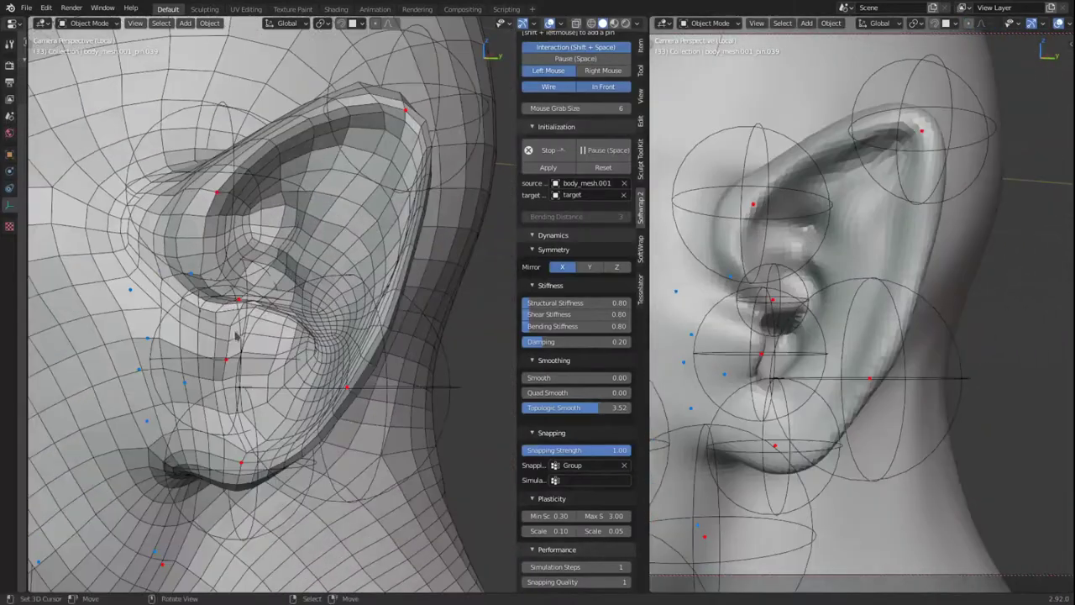
Select the tragus pin on the wrapped ear and shift it slightly toward the cheek onto the tragus edge.
{"action": "middle_click_drag", "start_coordinate": [236, 336], "coordinate": [250, 359]}
{"action": "right_click", "coordinate": [395, 438]}
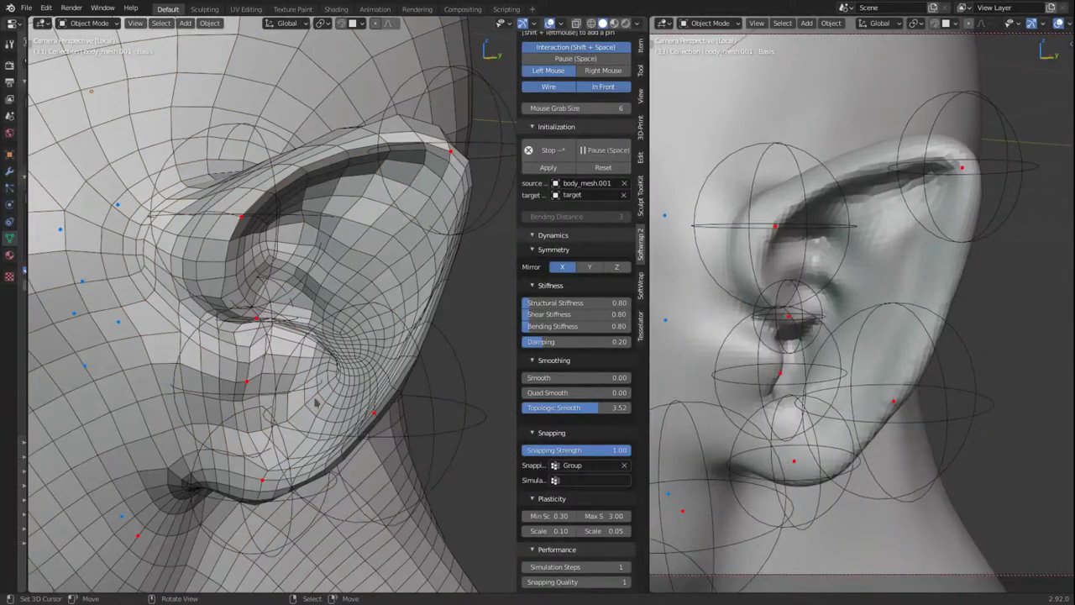
{"action": "right_click", "coordinate": [269, 383]}
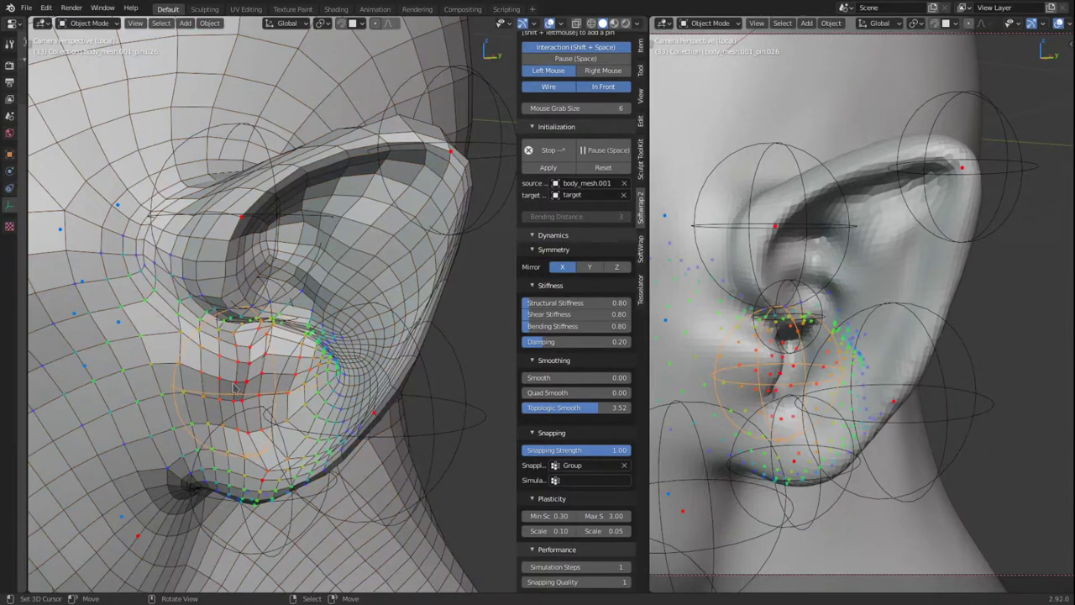
{"action": "key", "text": "g"}
{"action": "left_click", "coordinate": [238, 384]}
{"action": "key", "text": "alt+a"}
Pin the fold just behind the source ear's tragus, scale the pin to about 2.8, and place it on the target's tragus edge.
{"action": "middle_click_drag", "start_coordinate": [242, 382], "coordinate": [351, 353]}
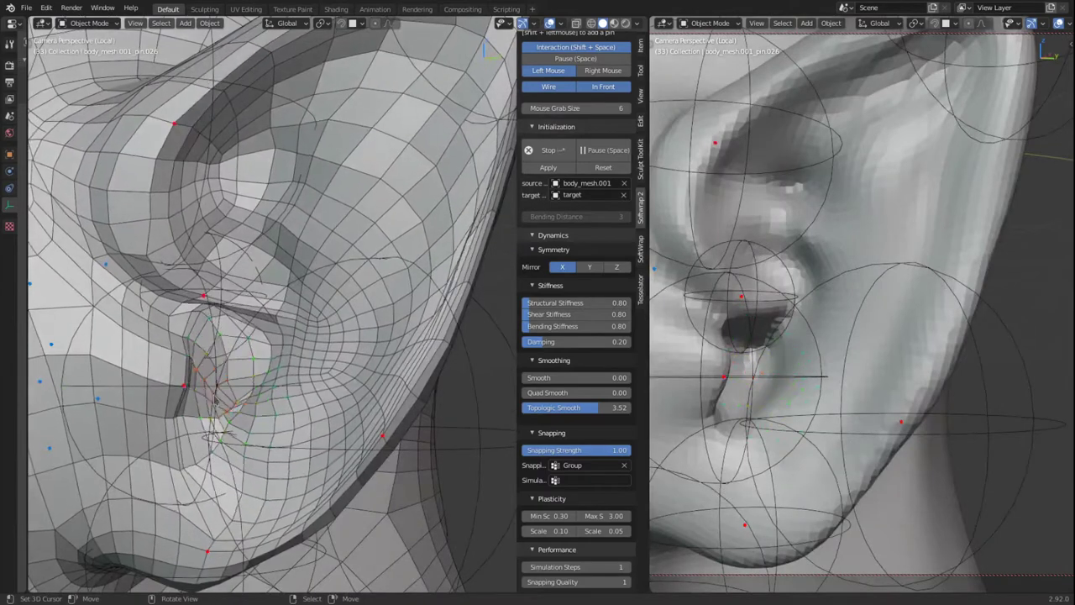
{"action": "left_click", "coordinate": [239, 400], "text": "shift"}
{"action": "left_click", "coordinate": [263, 428]}
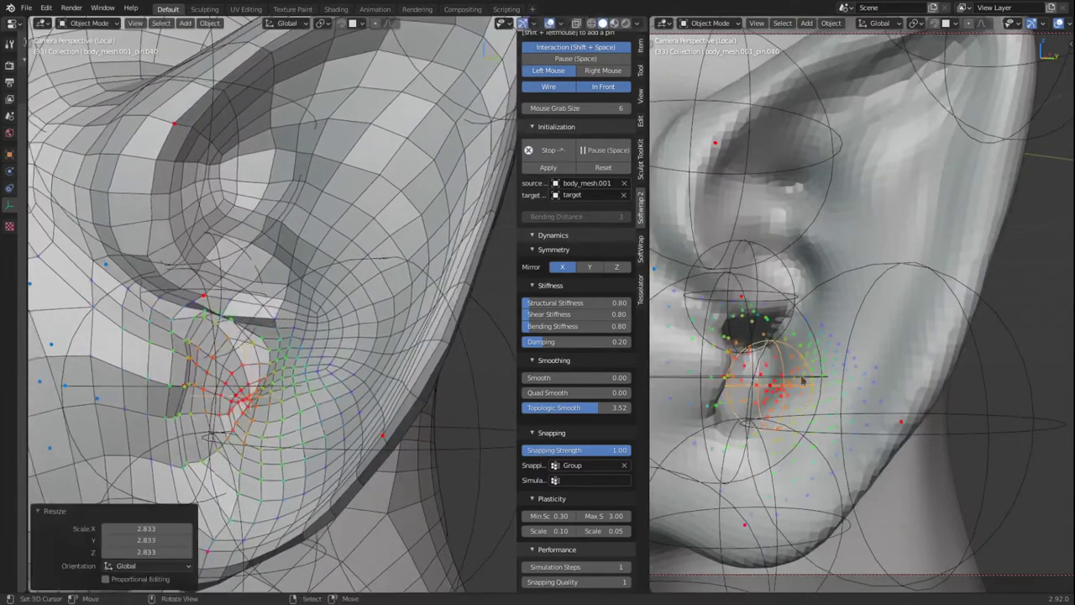
{"action": "key", "text": "g"}
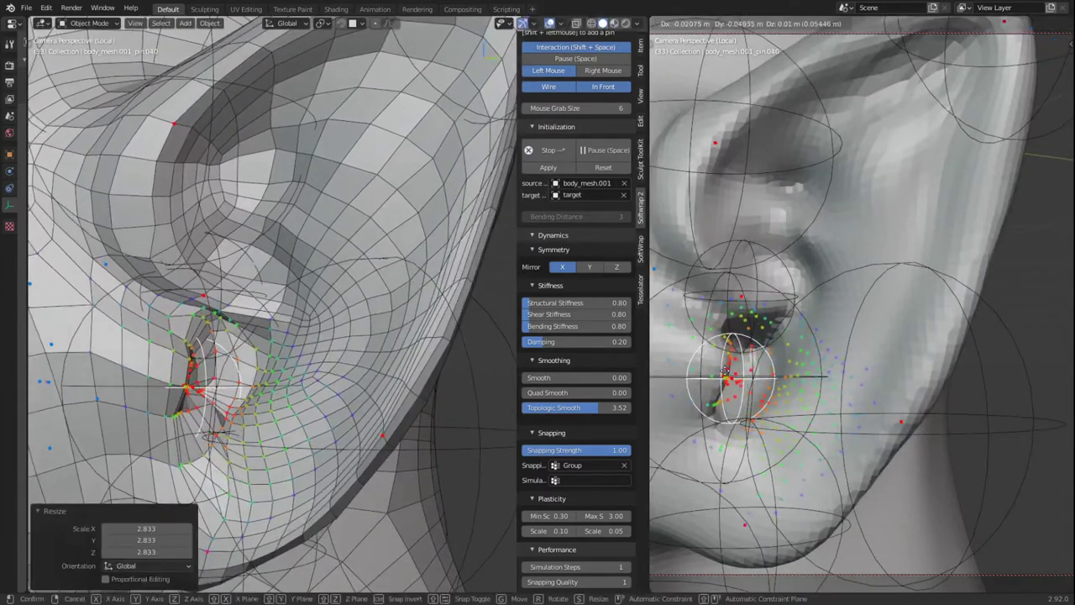
{"action": "left_click", "coordinate": [725, 370]}
{"action": "scroll", "coordinate": [284, 404], "scroll_direction": "down", "scroll_amount": 1}
{"action": "key", "text": "alt+a"}
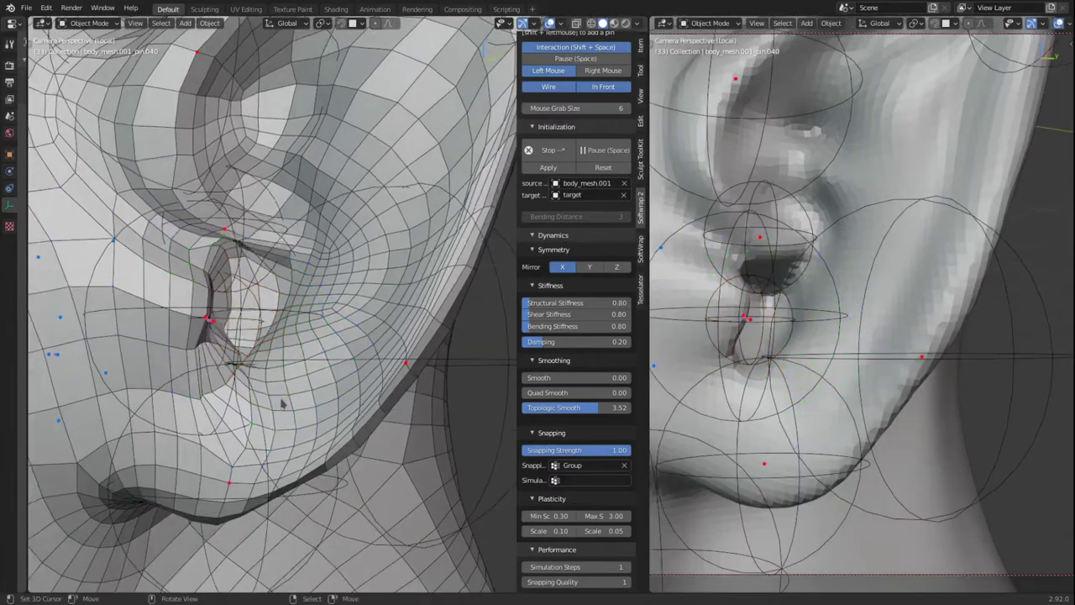
Move the pin on the ear's upper front rim slightly upward so it follows the target's front rim.
{"action": "scroll", "coordinate": [282, 402], "scroll_direction": "down", "scroll_amount": 1}
{"action": "key", "text": "g"}
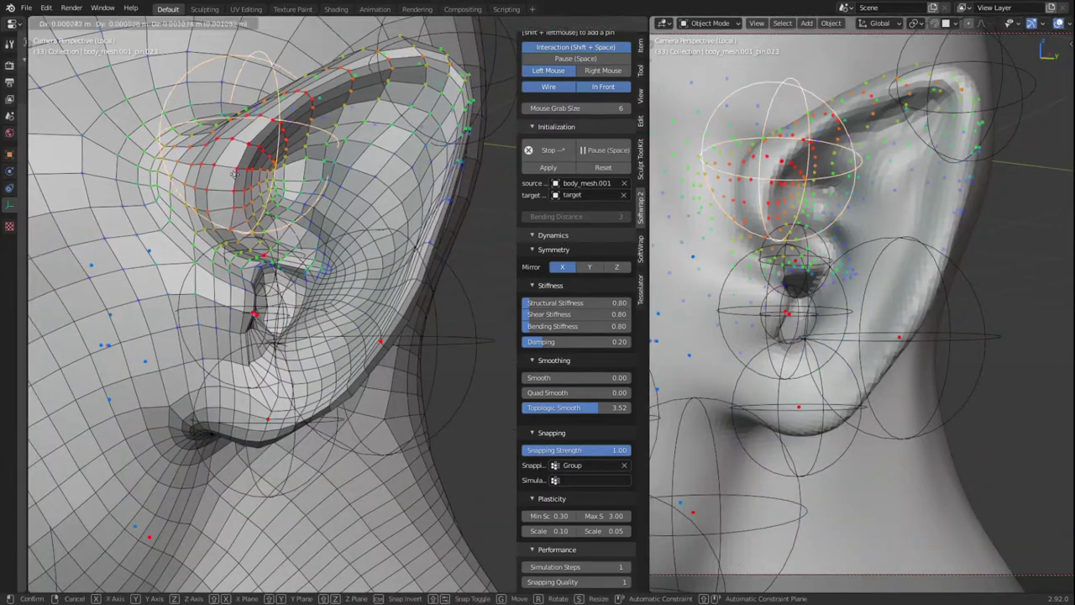
{"action": "left_click", "coordinate": [235, 209]}
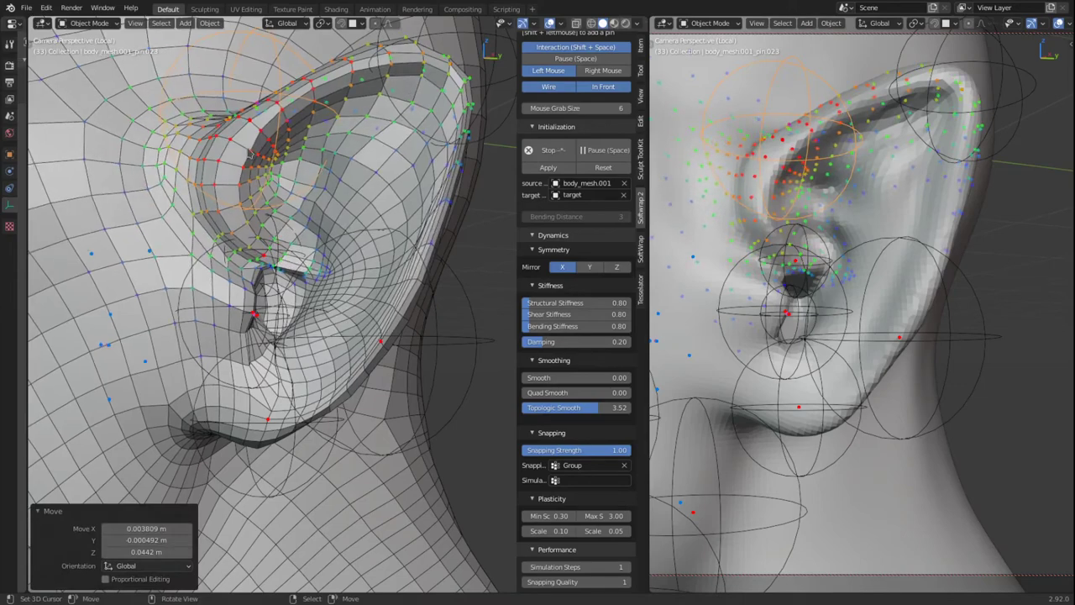
{"action": "key", "text": "g"}
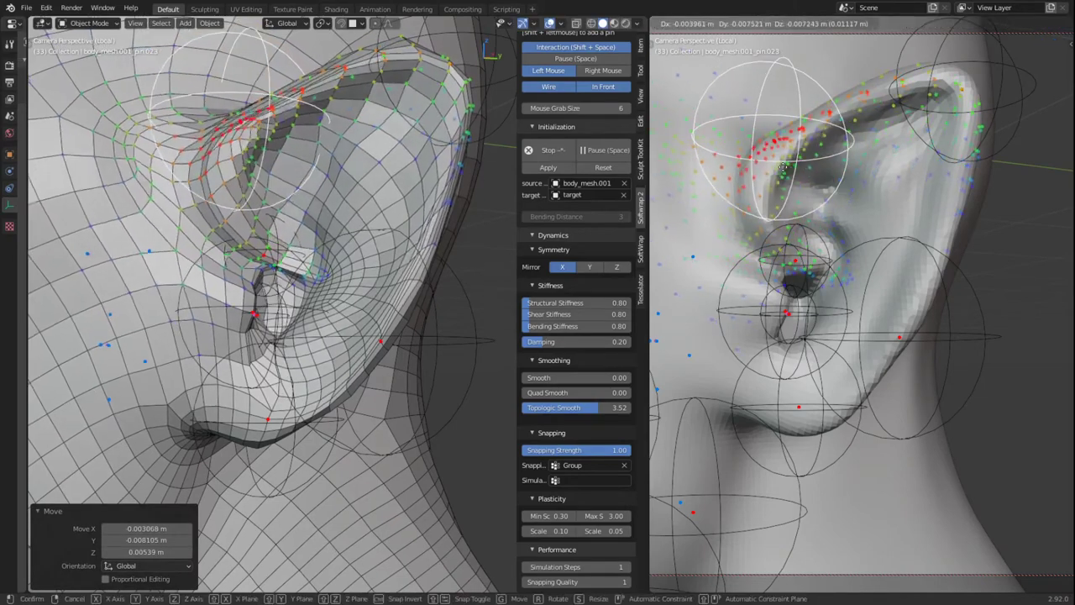
{"action": "left_click", "coordinate": [790, 168]}
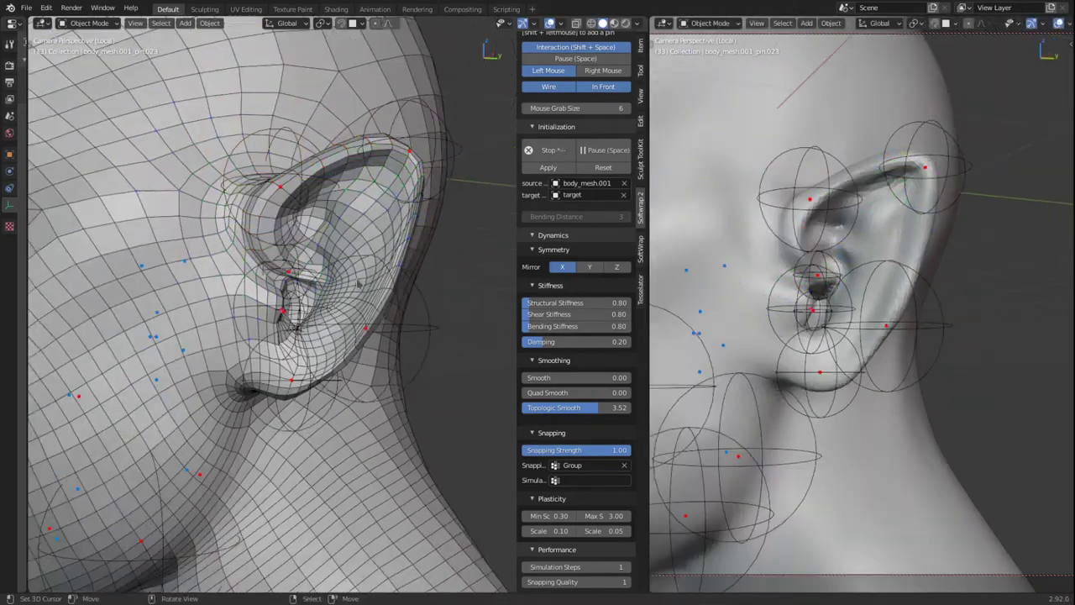
Pin the inner fold near the source ear's rear rim, scale the pin to about 2.57, and move it inward onto the ear's inner ridge.
{"action": "middle_click_drag", "start_coordinate": [359, 284], "coordinate": [346, 280]}
{"action": "scroll", "coordinate": [348, 315], "scroll_direction": "up", "scroll_amount": 2}
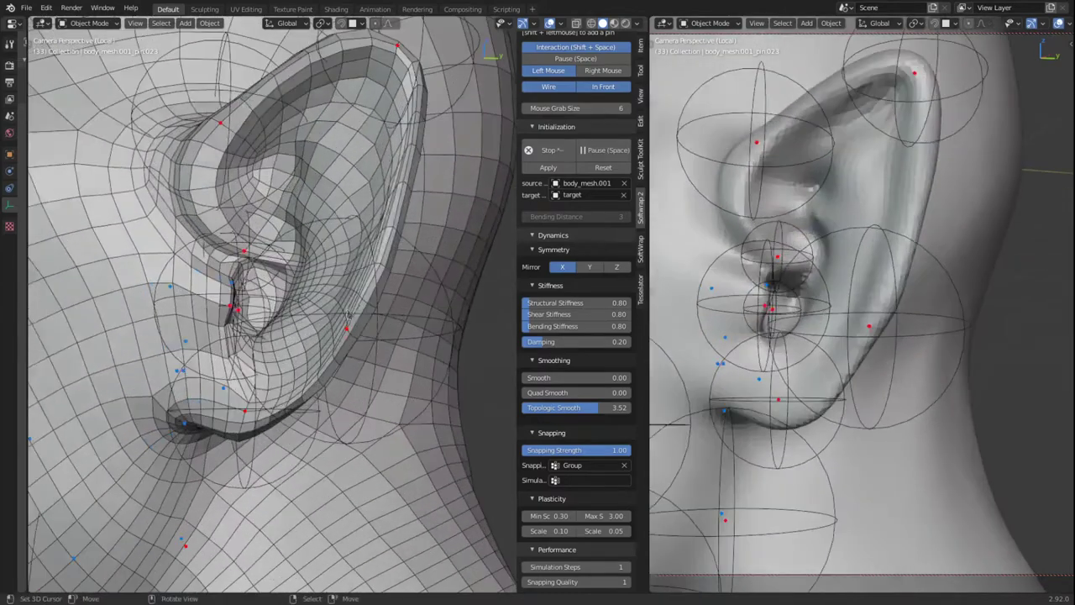
{"action": "left_click", "coordinate": [357, 259], "text": "shift"}
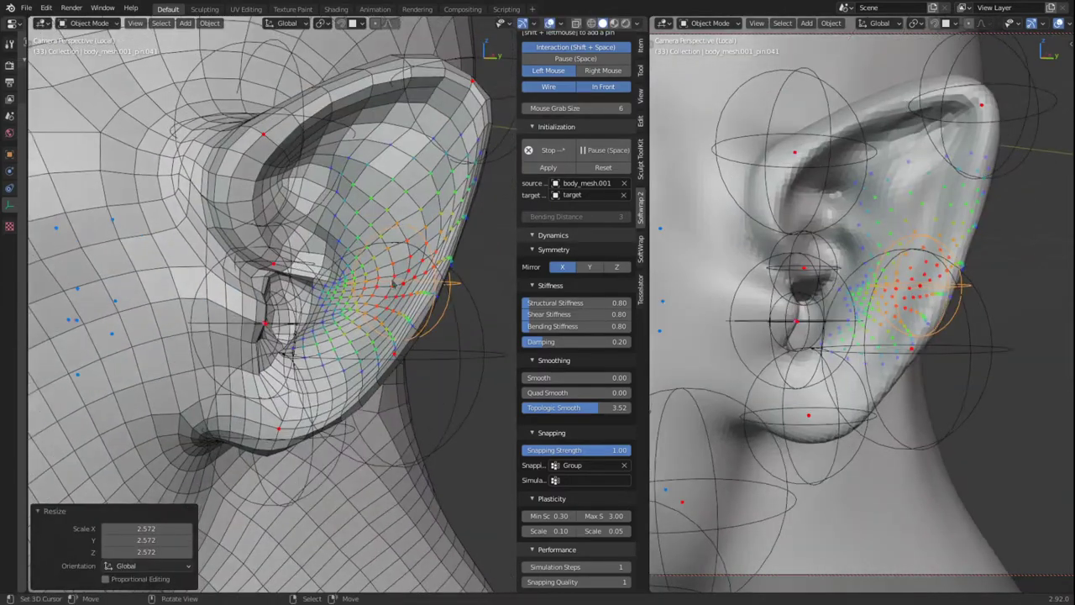
{"action": "key", "text": "g"}
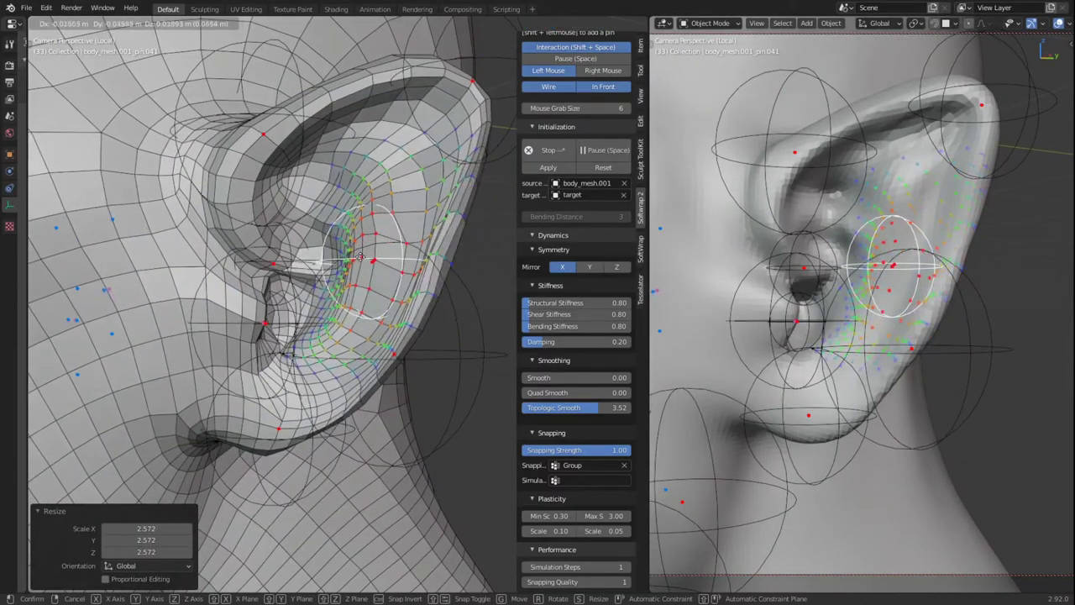
{"action": "left_click", "coordinate": [360, 257]}
{"action": "key", "text": "alt+a"}
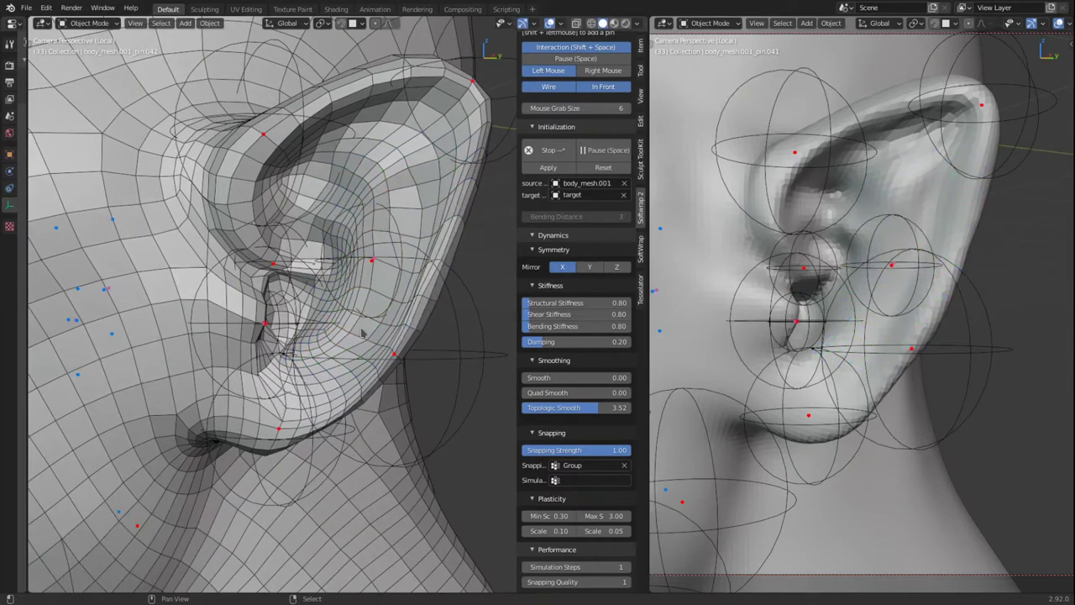
Pin the fold just above the source ear's lobe, scale the pin to about 2.14, and move it up and inward toward the ear canal.
{"action": "left_click", "coordinate": [362, 334], "text": "shift"}
{"action": "key", "text": "s"}
{"action": "left_click", "coordinate": [383, 348]}
{"action": "key", "text": "g"}
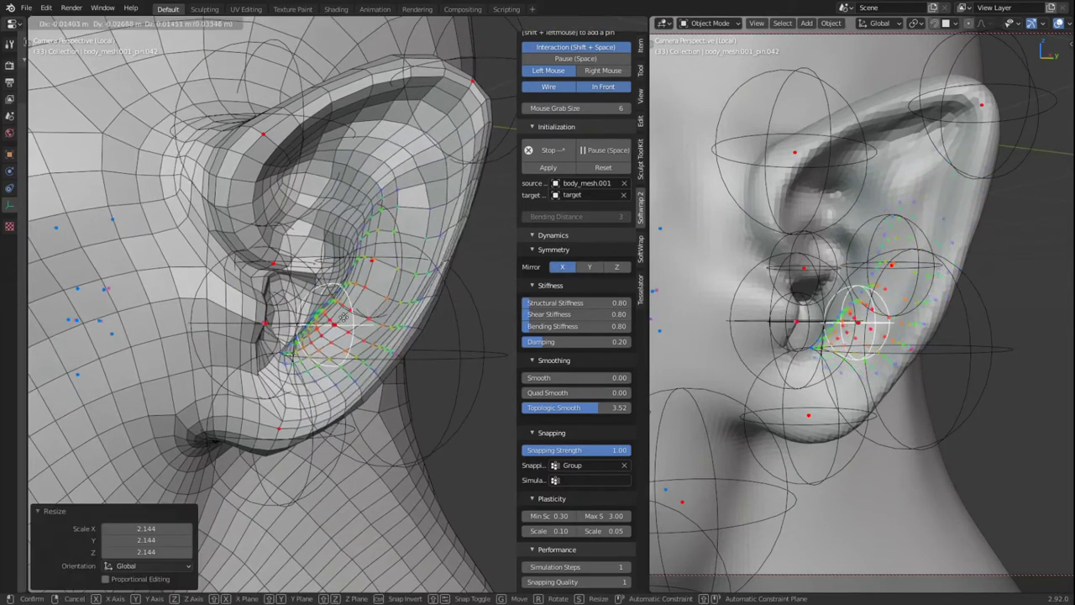
{"action": "left_click", "coordinate": [343, 318]}
{"action": "key", "text": "alt+a"}
Select the pin above the ear canal and shift it slightly upward, fine-tuning its position on the target ear.
{"action": "right_click", "coordinate": [286, 257]}
{"action": "right_click", "coordinate": [292, 249]}
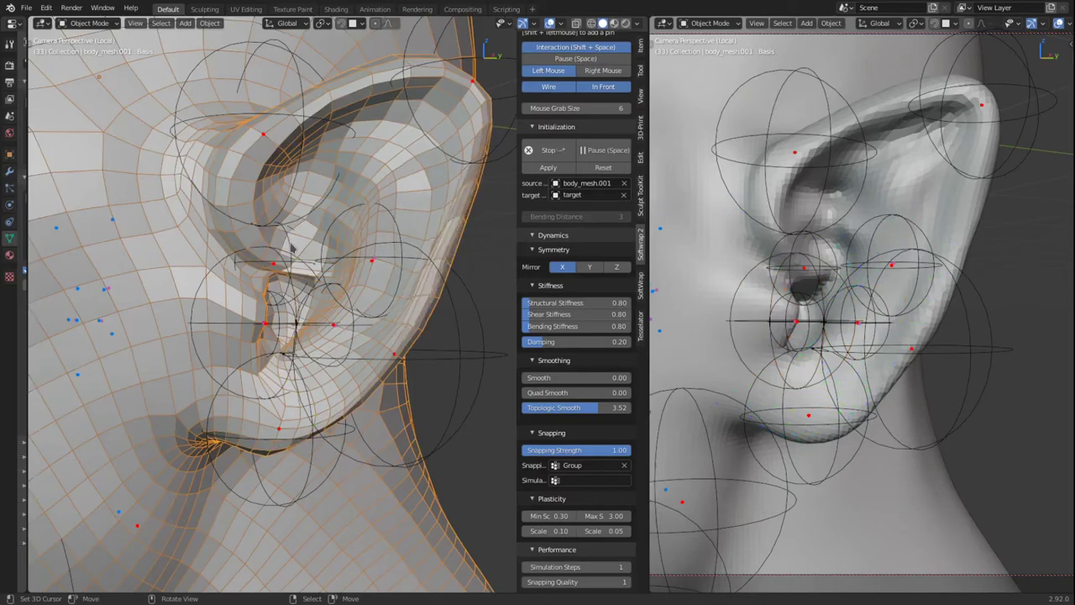
{"action": "right_click", "coordinate": [291, 250]}
{"action": "key", "text": "g"}
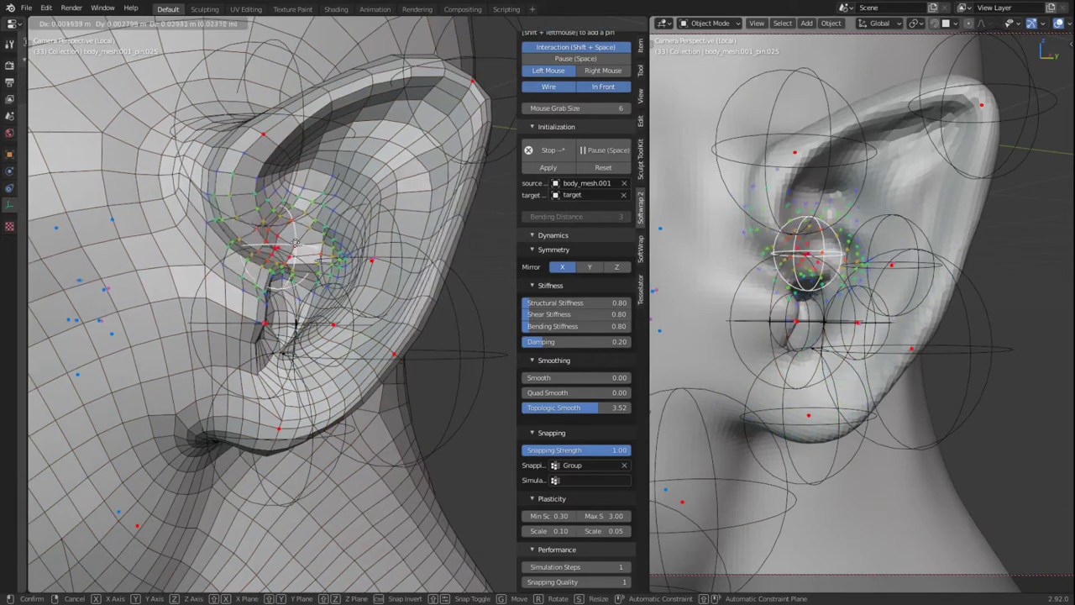
{"action": "left_click", "coordinate": [298, 244]}
{"action": "key", "text": "g"}
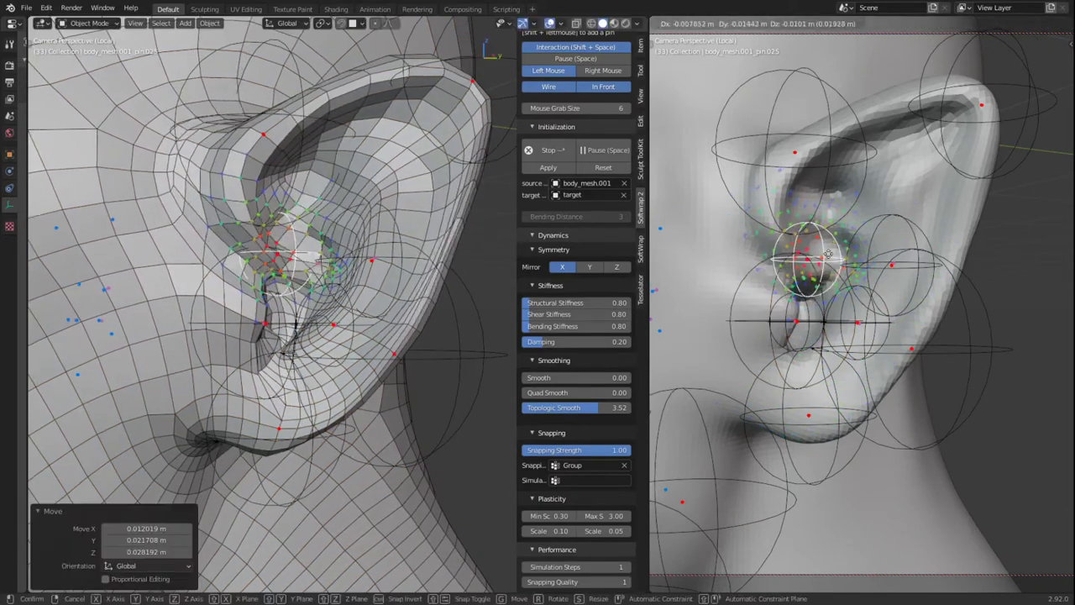
{"action": "left_click", "coordinate": [827, 257]}
{"action": "key", "text": "alt+a"}
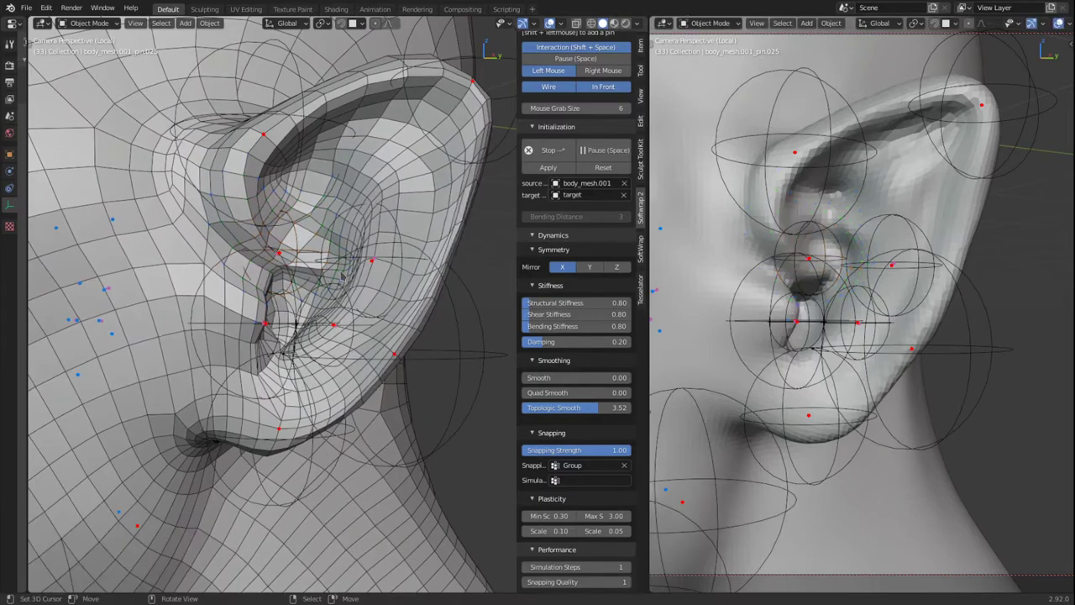
Stop the Softwrap simulation and isolate body_mesh.001 by hiding all other objects, including the pins.
{"action": "scroll", "coordinate": [343, 277], "scroll_direction": "down", "scroll_amount": 7}
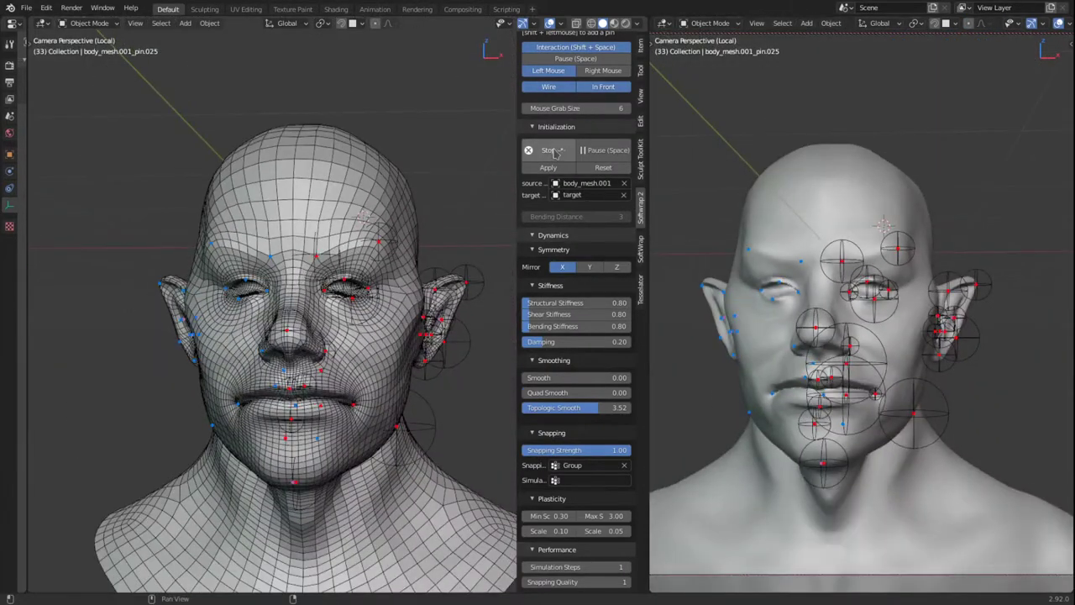
{"action": "left_click", "coordinate": [553, 151]}
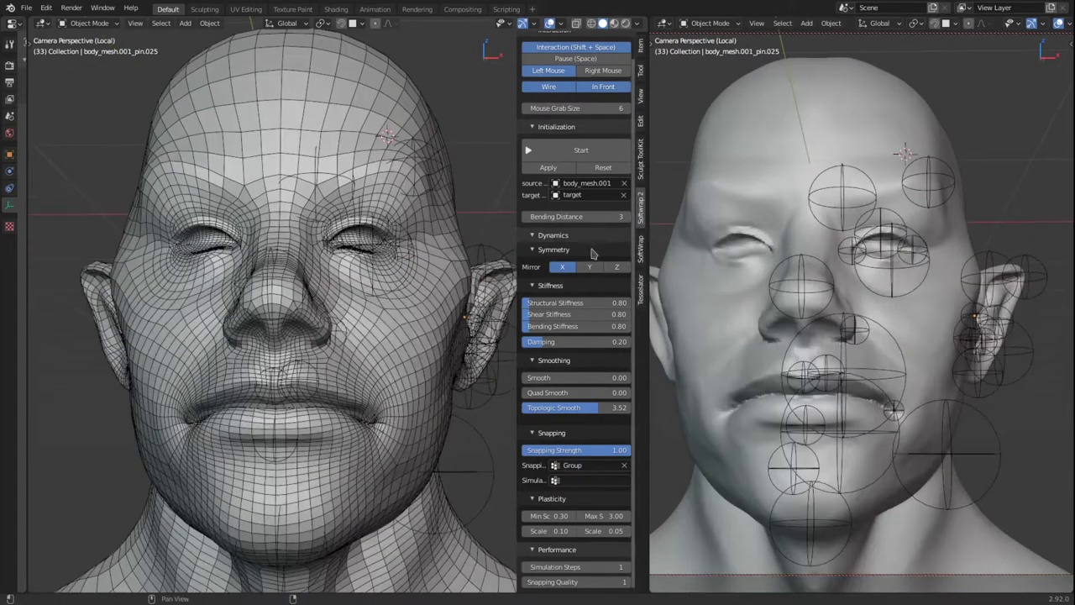
{"action": "right_click", "coordinate": [410, 259]}
{"action": "right_click", "coordinate": [404, 337]}
{"action": "key", "text": "shift+h"}
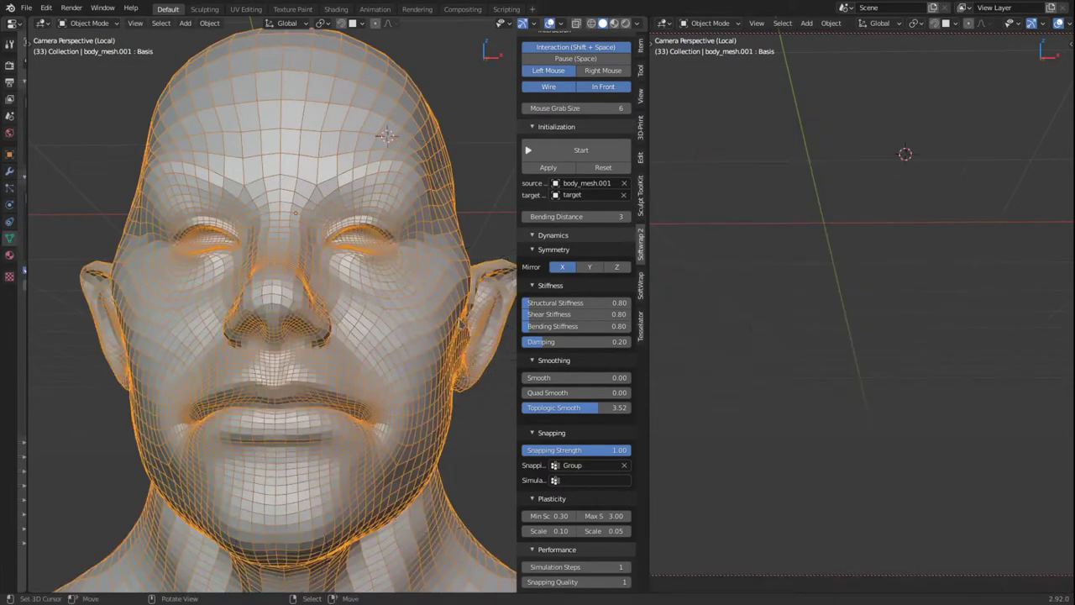
Widen the properties area to expose the mesh's shape keys and enlarge the main viewport showing the wrapped head.
{"action": "key", "text": "ctrl+space"}
{"action": "key", "text": "ctrl+space"}
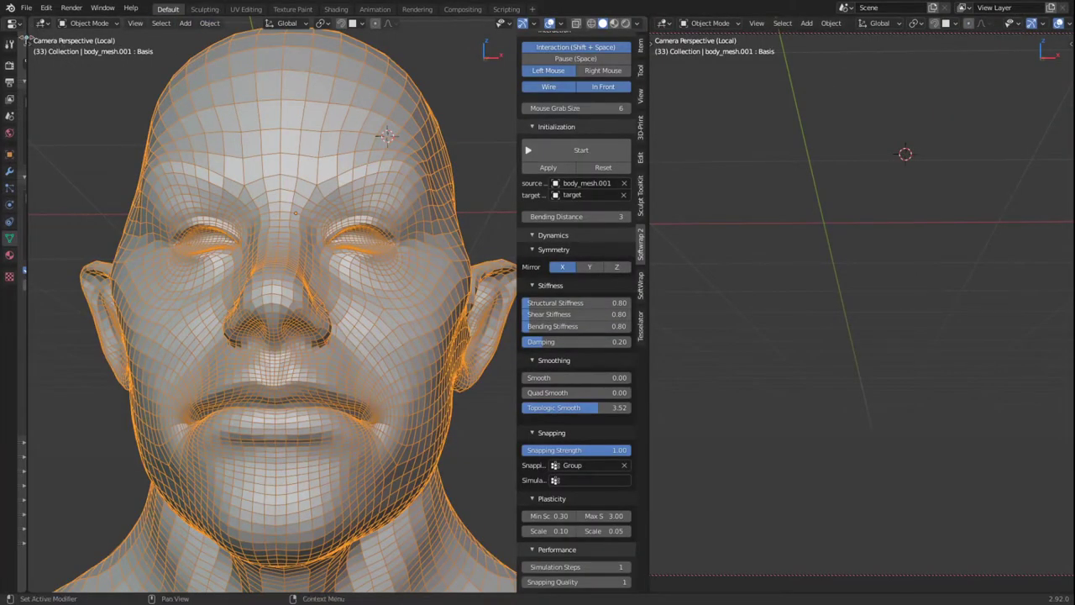
{"action": "left_click_drag", "start_coordinate": [27, 38], "coordinate": [235, 58]}
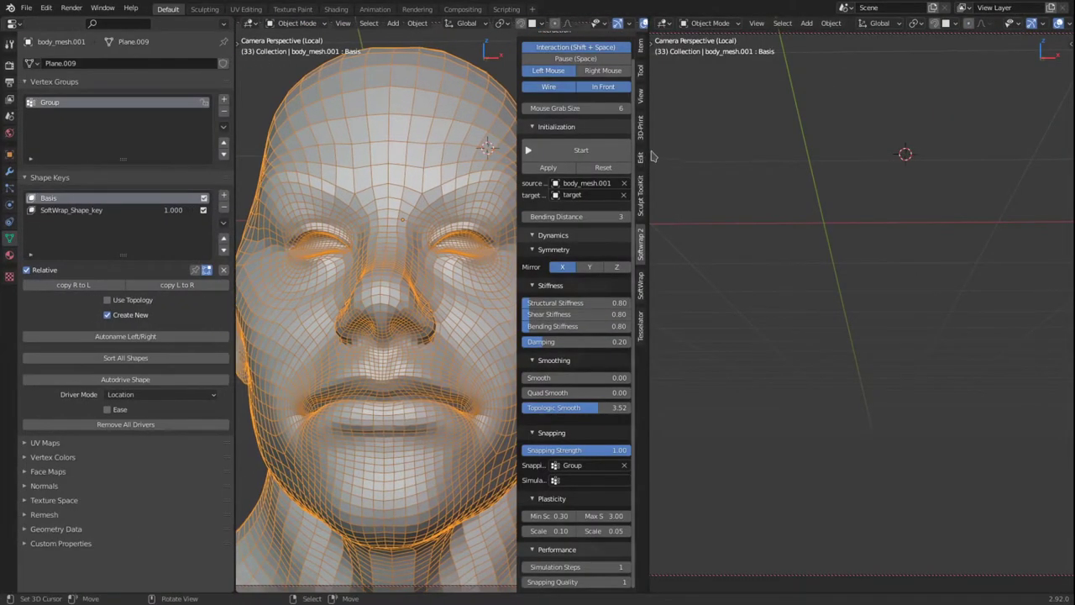
{"action": "left_click_drag", "start_coordinate": [648, 143], "coordinate": [940, 148]}
{"action": "scroll", "coordinate": [506, 251], "scroll_direction": "down", "scroll_amount": 2}
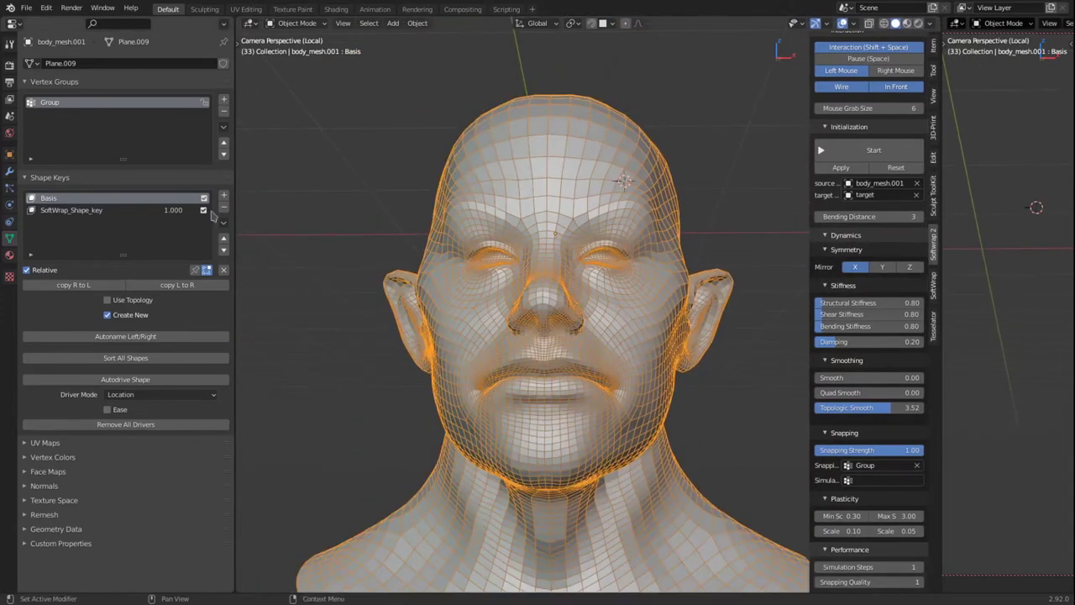
Vary the SoftWrap_Shape_key value and return it to 1.000, comparing the base and wrapped head shapes from front and side.
{"action": "mouse_move", "coordinate": [174, 210]}
{"action": "left_mouse_down"}
{"action": "mouse_move", "coordinate": [135, 210]}
{"action": "mouse_move", "coordinate": [174, 210]}
{"action": "left_mouse_up"}
{"action": "scroll", "coordinate": [633, 216], "scroll_direction": "up", "scroll_amount": 4}
{"action": "middle_click_drag", "start_coordinate": [634, 240], "coordinate": [624, 263]}
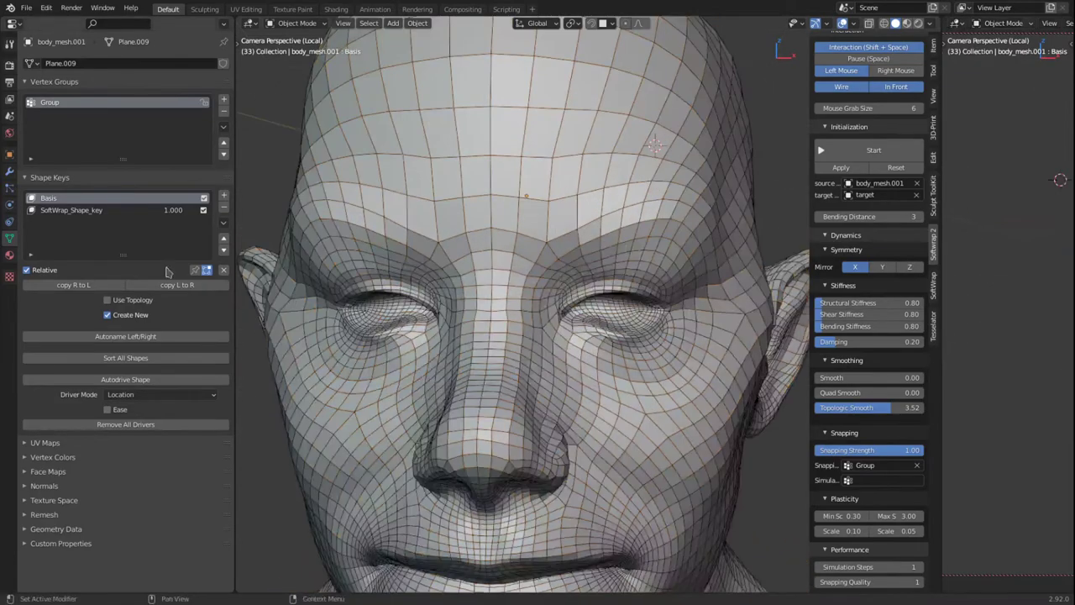
{"action": "mouse_move", "coordinate": [174, 212]}
{"action": "left_mouse_down"}
{"action": "mouse_move", "coordinate": [135, 211]}
{"action": "mouse_move", "coordinate": [174, 211]}
{"action": "left_mouse_up"}
{"action": "middle_click_drag", "start_coordinate": [612, 242], "coordinate": [489, 218]}
{"action": "scroll", "coordinate": [506, 223], "scroll_direction": "down", "scroll_amount": 2}
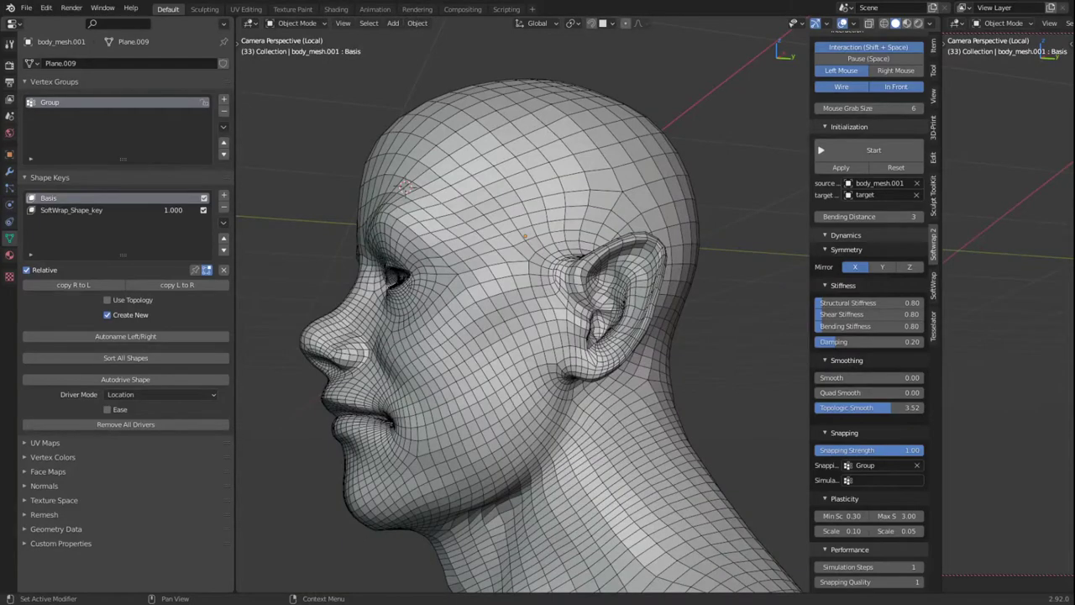
{"action": "mouse_move", "coordinate": [174, 211]}
{"action": "left_mouse_down"}
{"action": "mouse_move", "coordinate": [94, 210]}
{"action": "mouse_move", "coordinate": [173, 210]}
{"action": "left_mouse_up"}
{"action": "scroll", "coordinate": [538, 126], "scroll_direction": "down", "scroll_amount": 2}
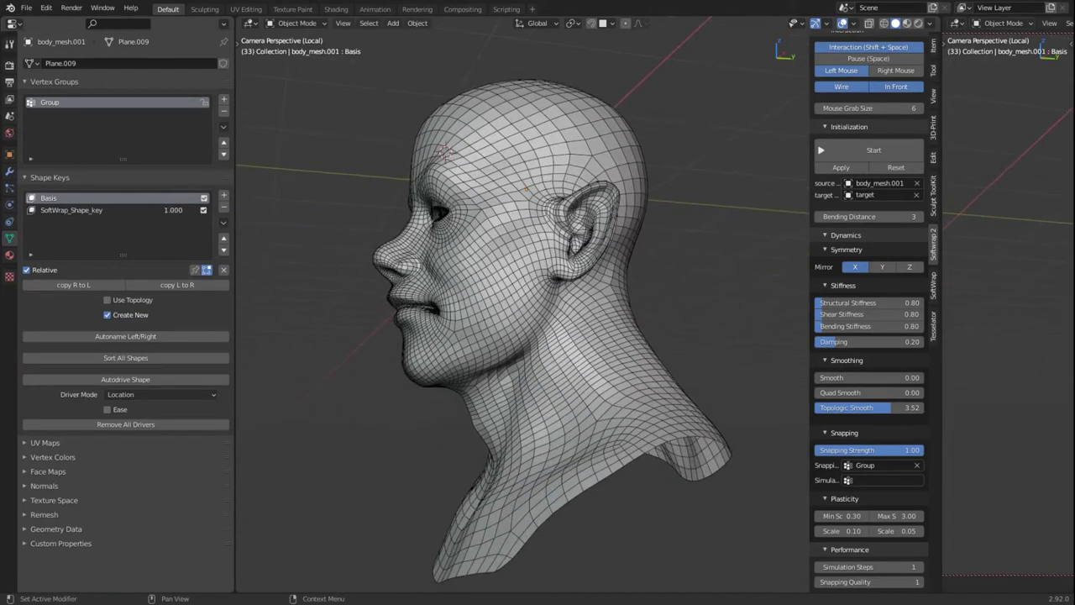